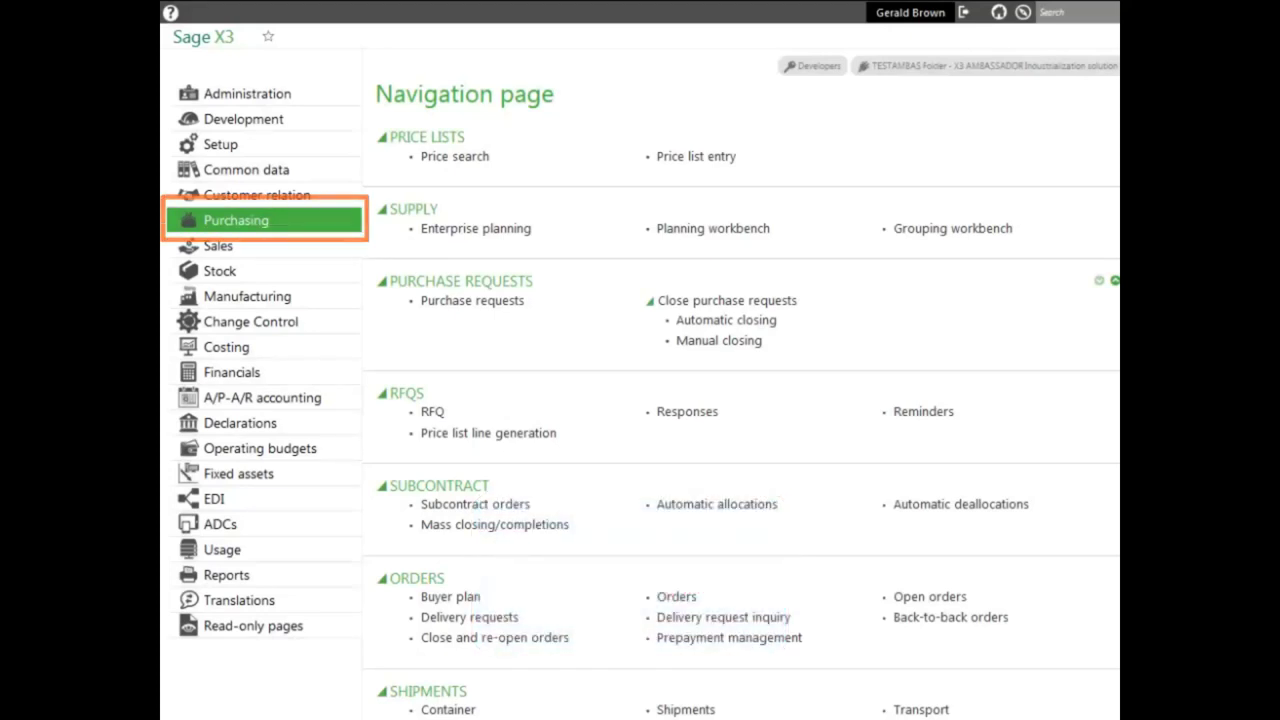
# Step: Open the purchasing inquiry for the list of orders and set company NA10 and order site NA012
pyautogui.scroll(-10, 1098, 563)
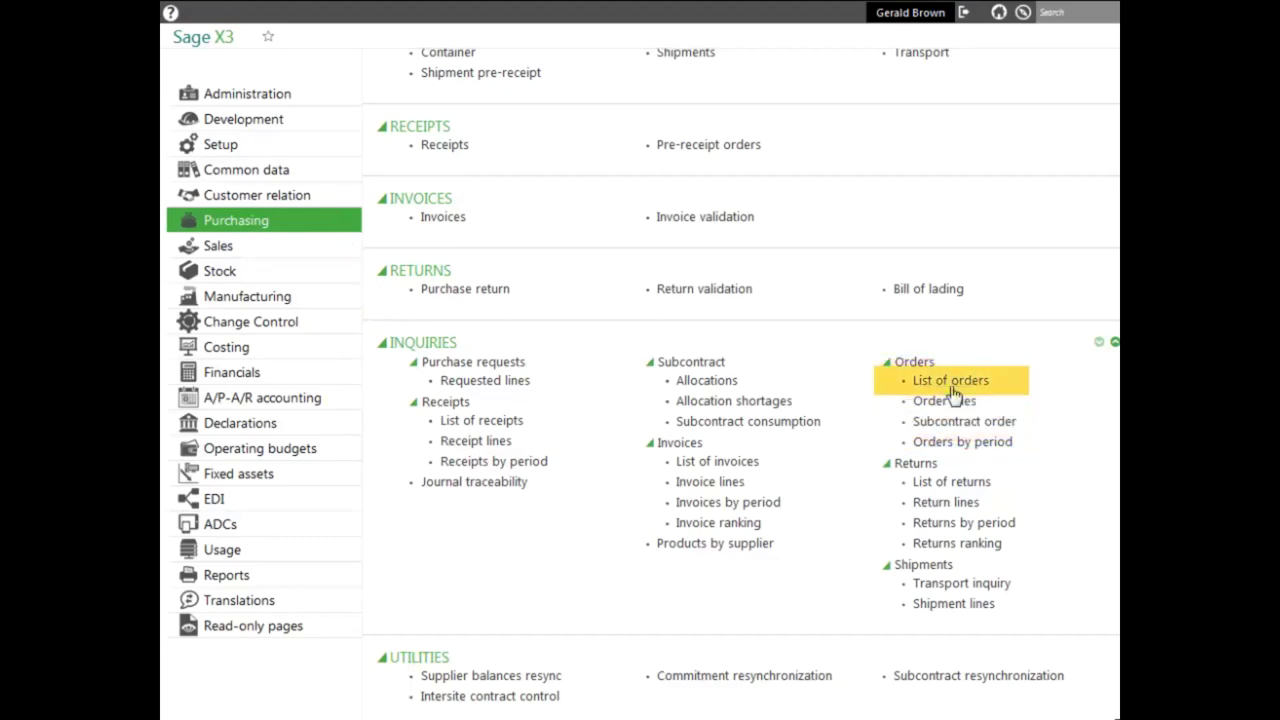
pyautogui.click(952, 389)
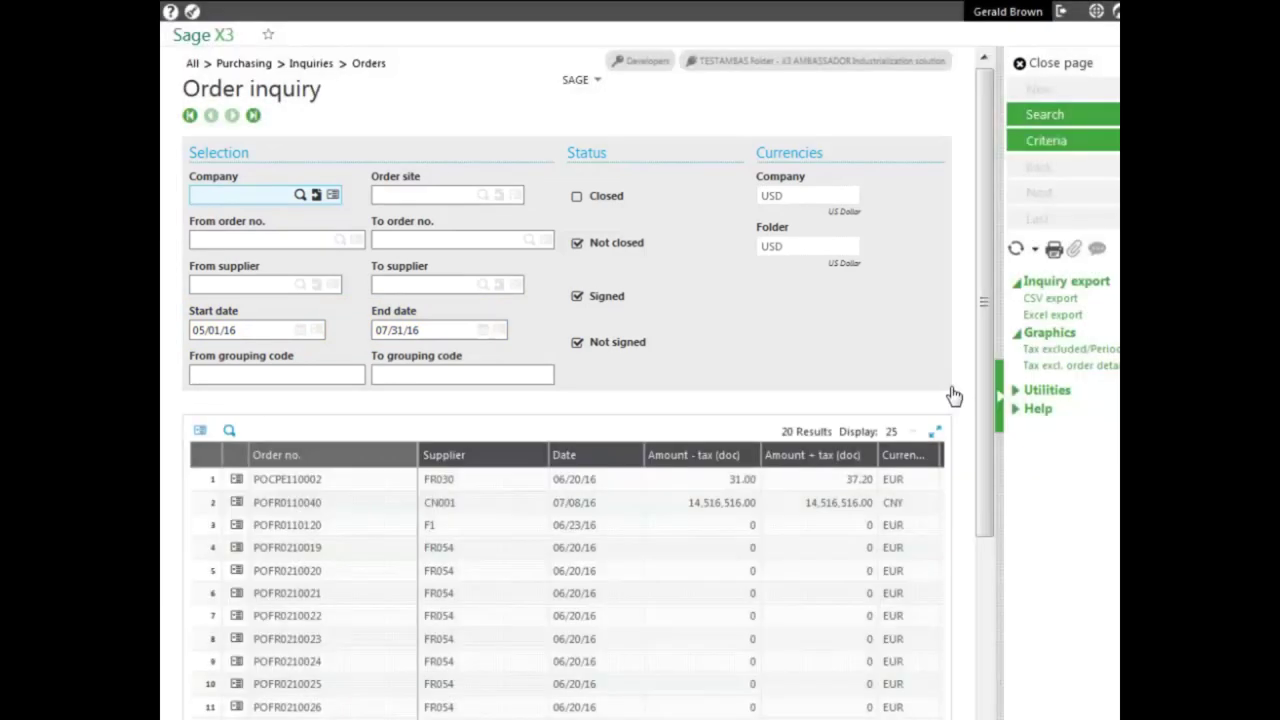
pyautogui.write('NA')
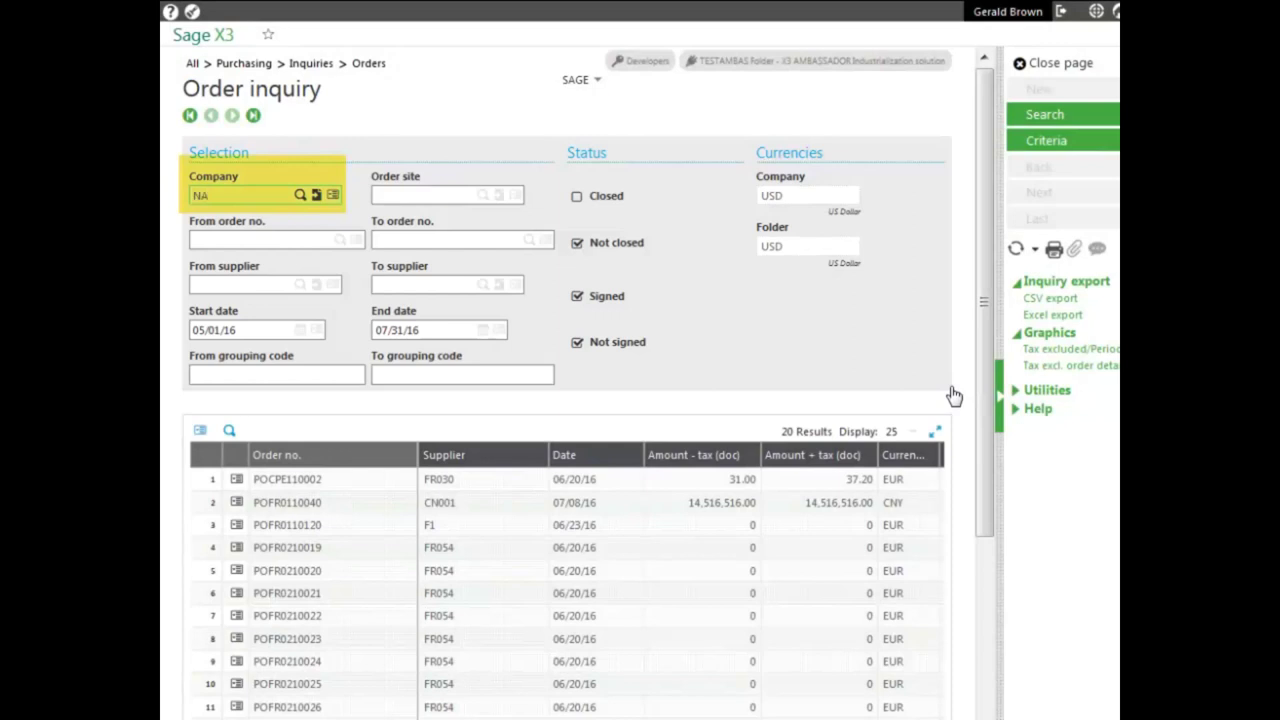
pyautogui.write('10')
pyautogui.press('Tab')
pyautogui.write('NA012')
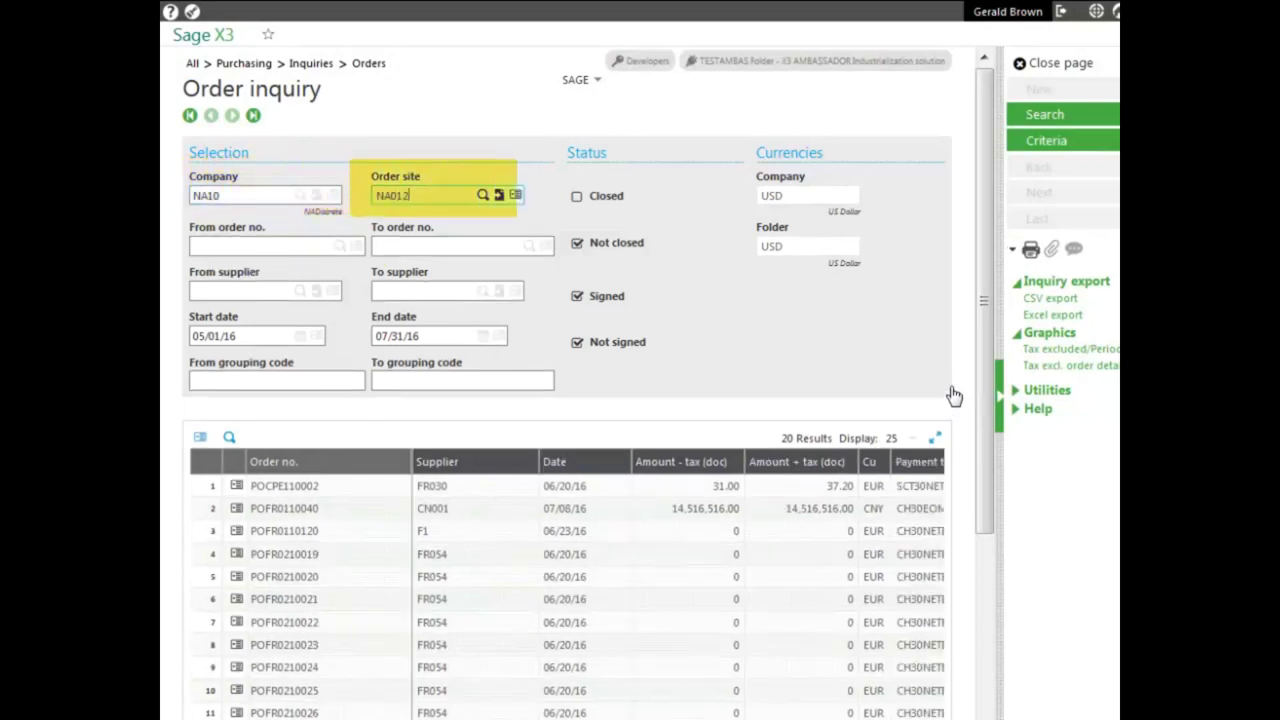
pyautogui.press('Tab')
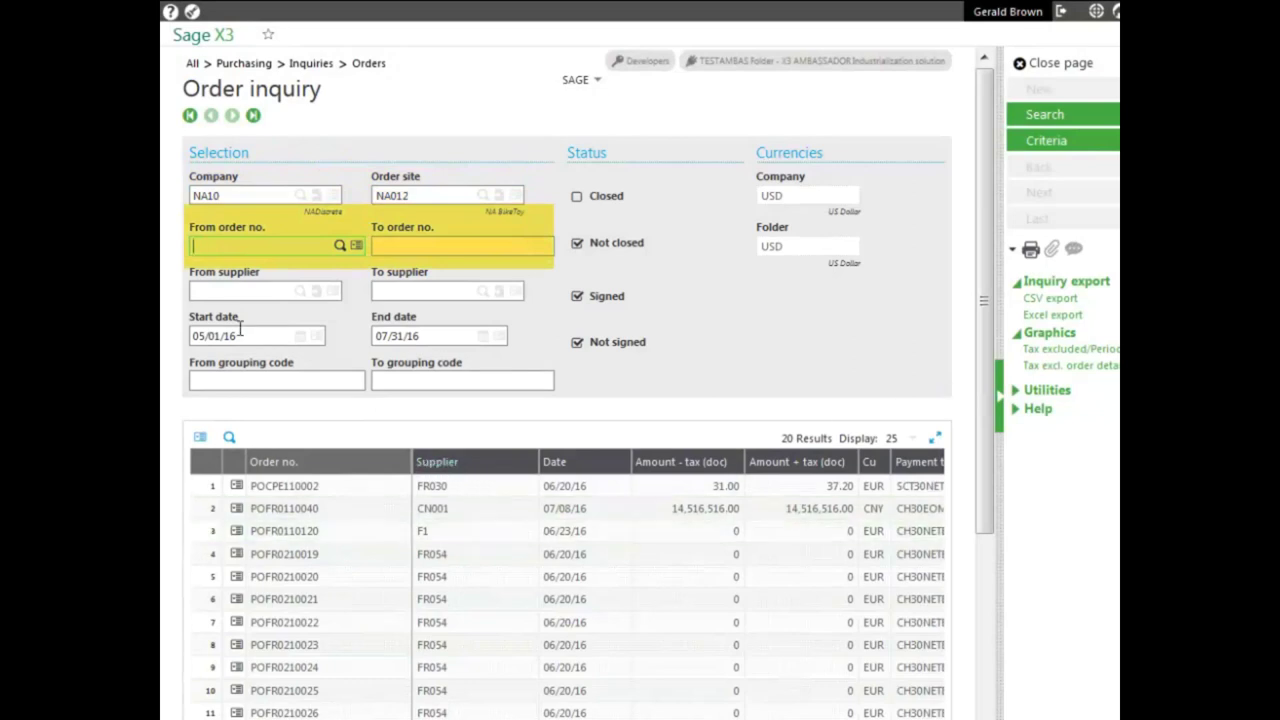
# Step: Set the order inquiry's date range from 01/01/15 to 12/31/15 and run the search
pyautogui.click(277, 337)
pyautogui.write('010')
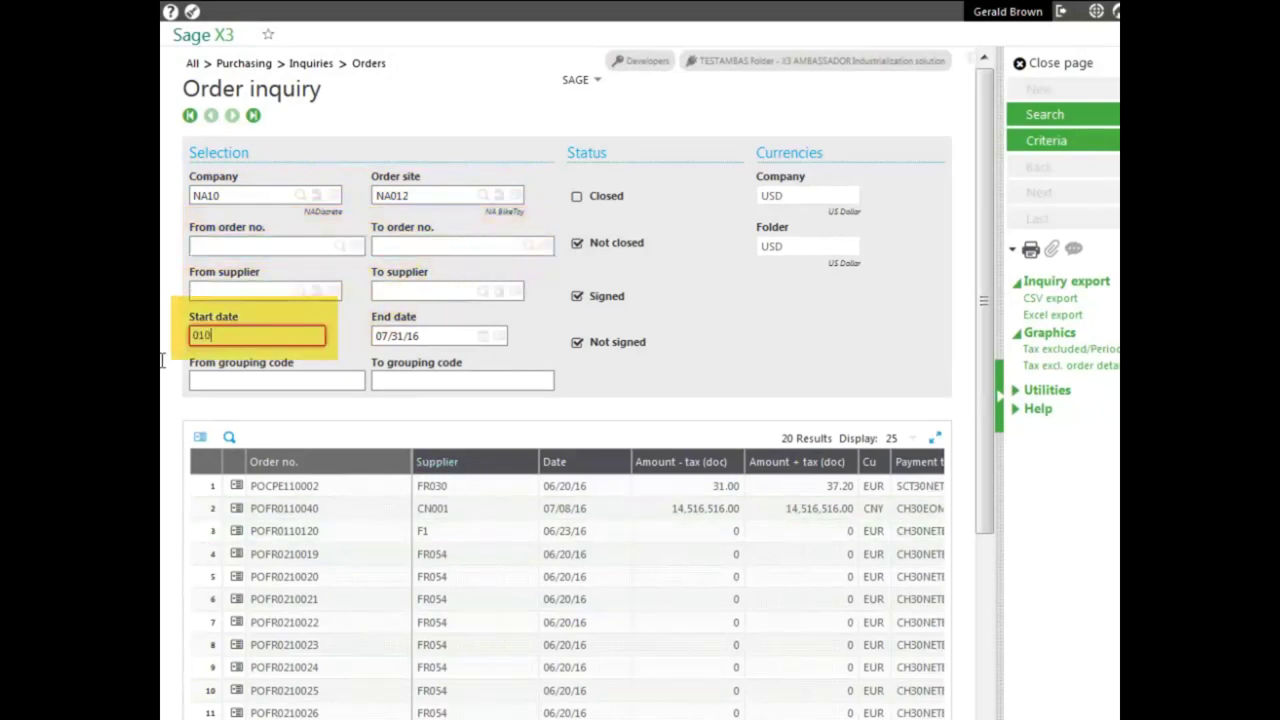
pyautogui.write('115')
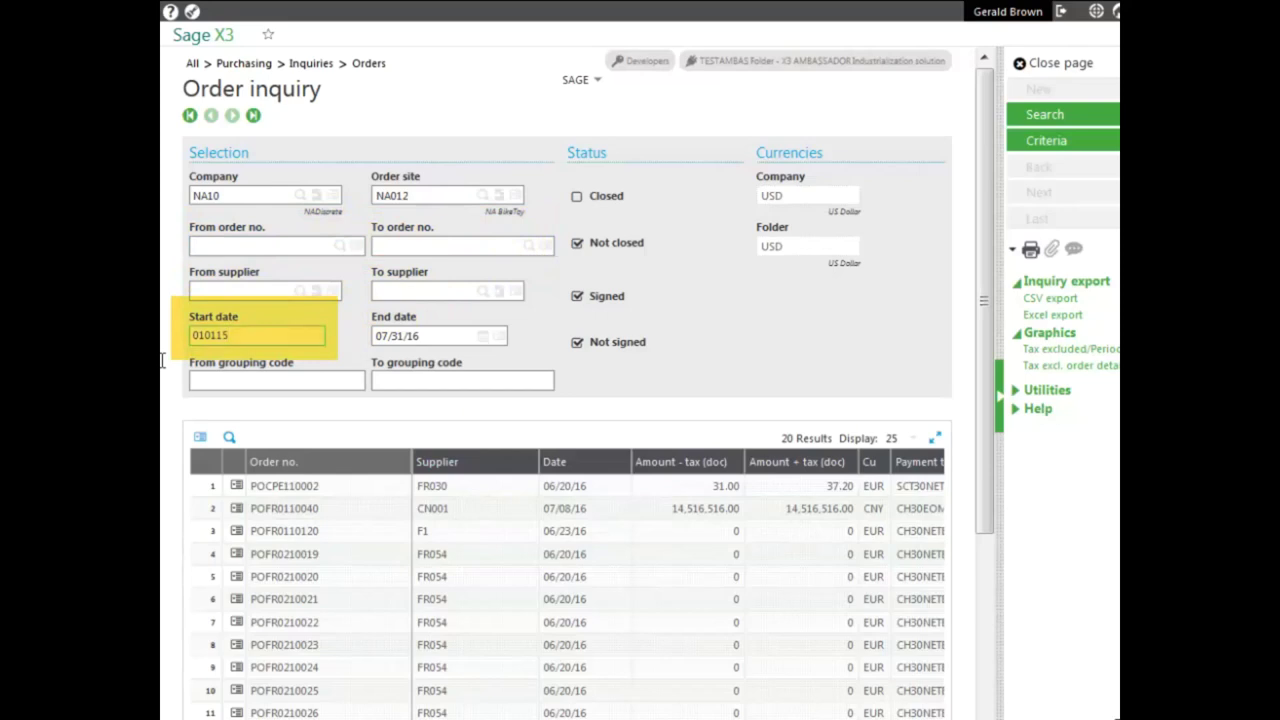
pyautogui.press('Tab')
pyautogui.write('12')
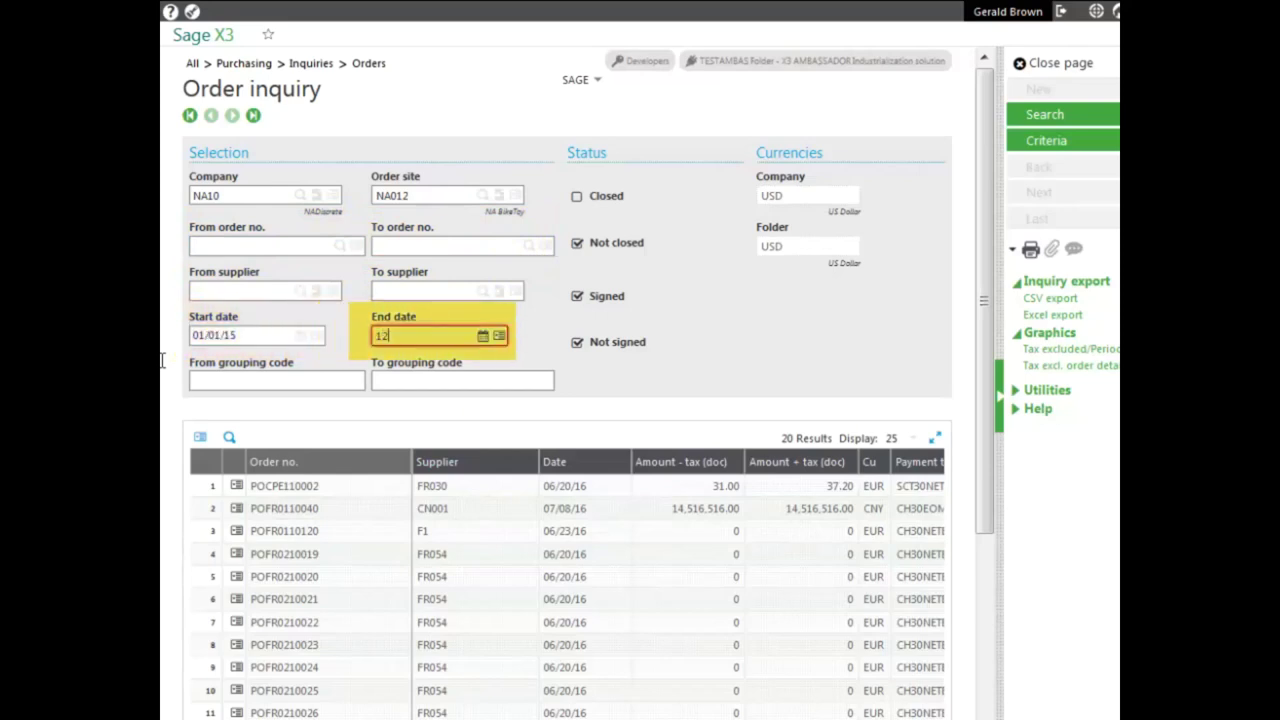
pyautogui.write('/31/15')
pyautogui.press('Tab')
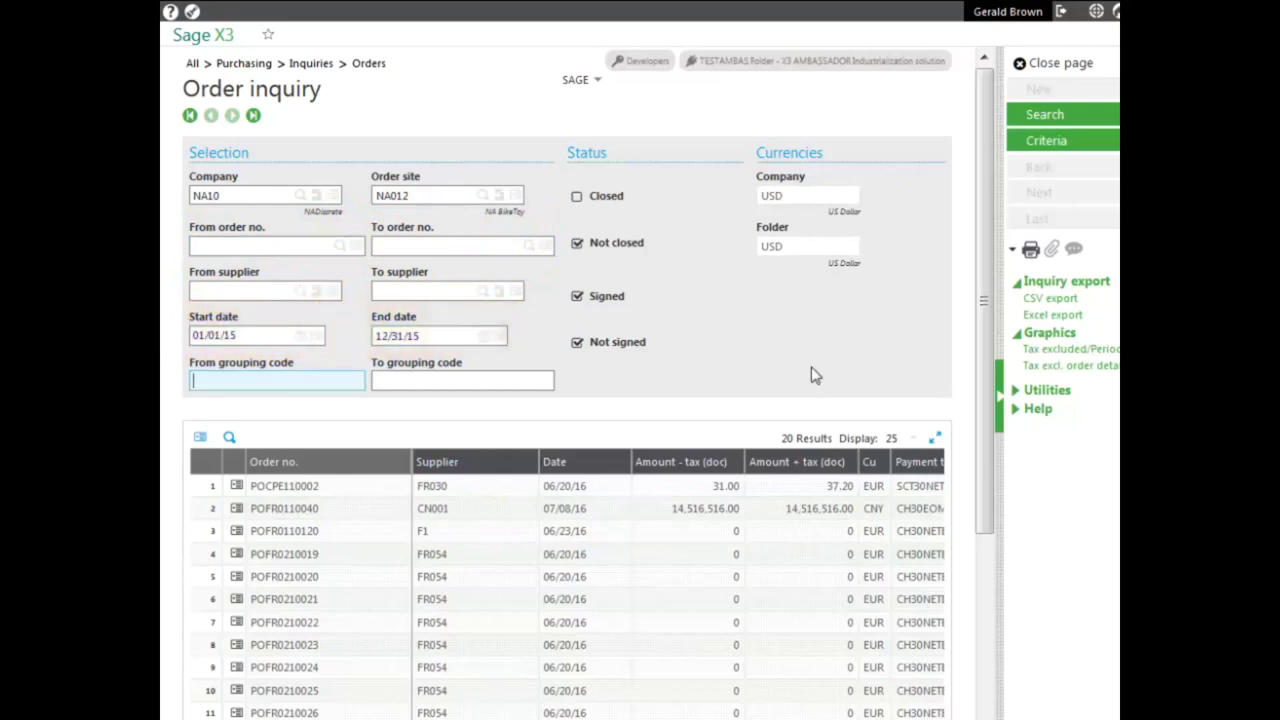
pyautogui.click(1045, 115)
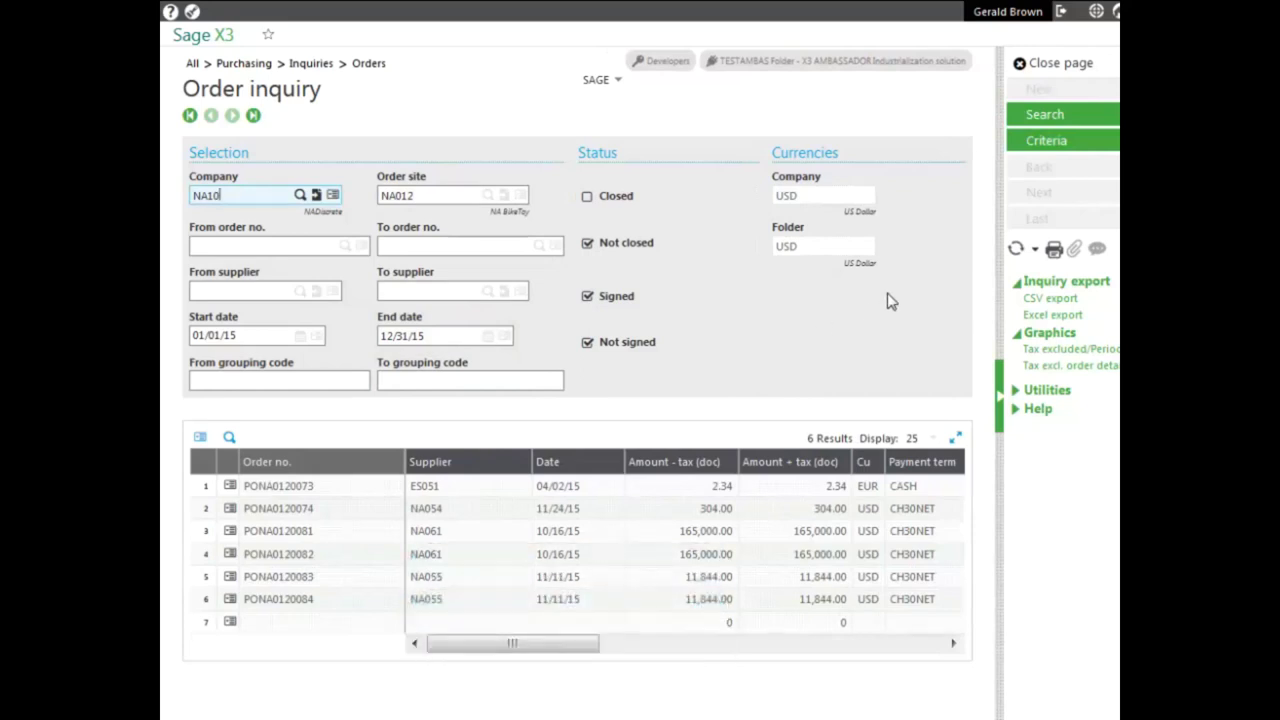
# Step: Save the current order inquiry criteria as a memo with the code NA012
pyautogui.click(1044, 150)
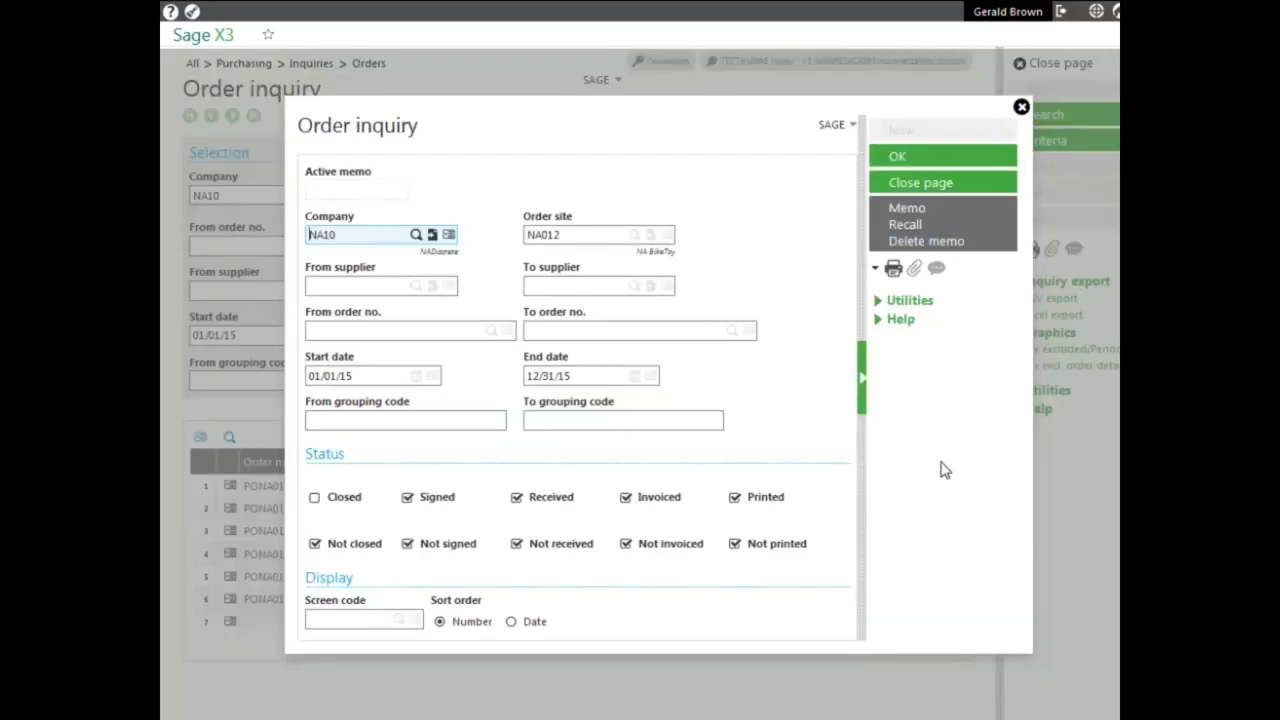
pyautogui.click(907, 208)
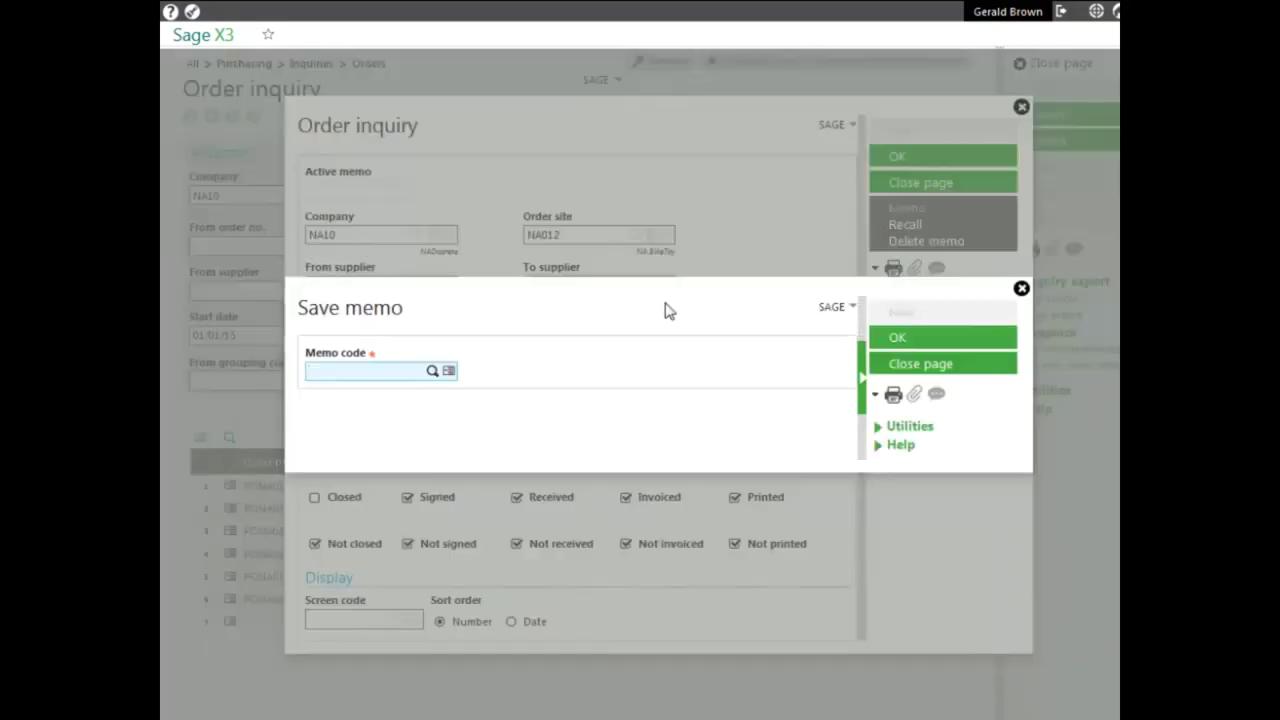
pyautogui.write('NA012')
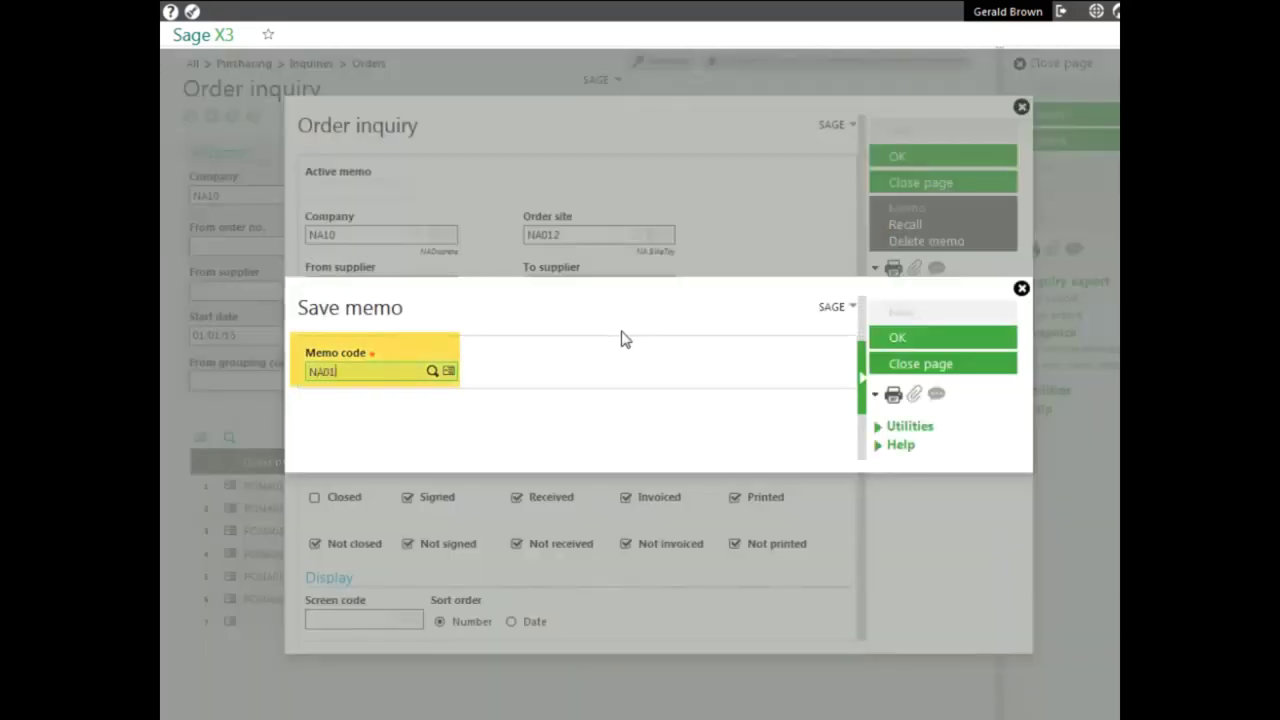
pyautogui.click(897, 341)
pyautogui.click(897, 341)
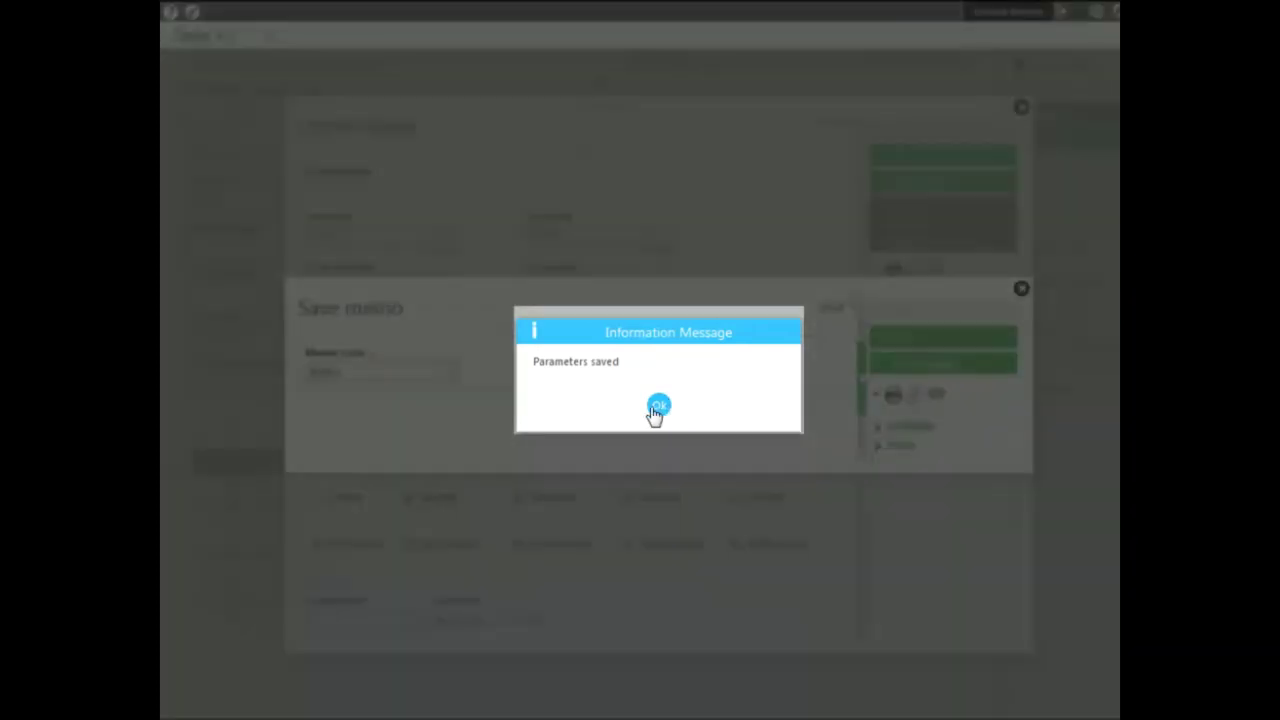
pyautogui.click(660, 406)
pyautogui.click(911, 182)
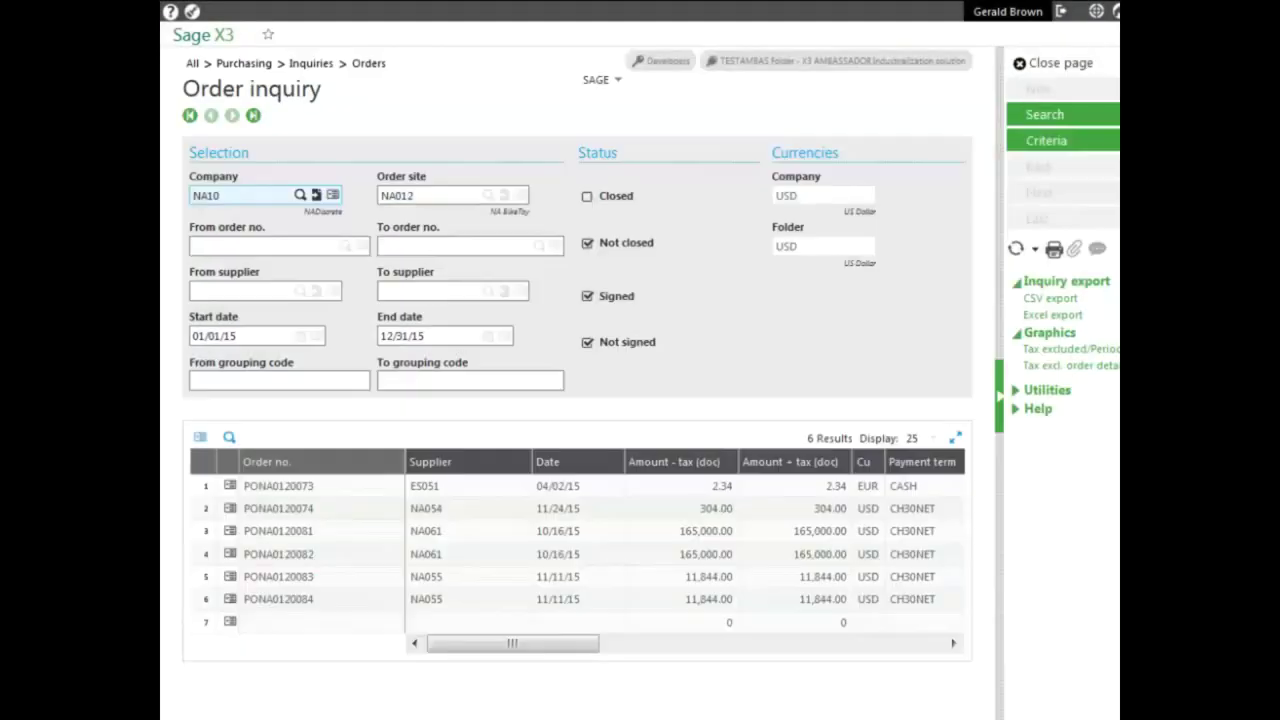
# Step: Reopen the list of orders inquiry and apply the criteria recalled from memo NA012
pyautogui.click(1062, 66)
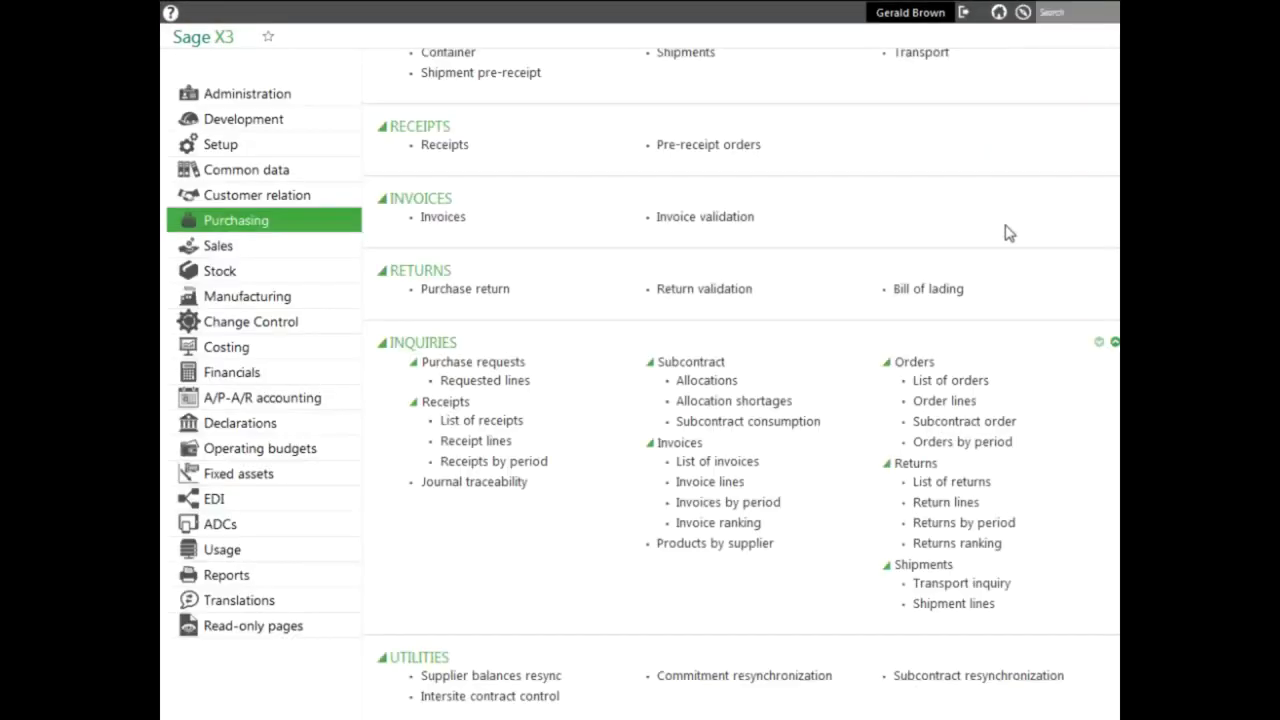
pyautogui.click(975, 383)
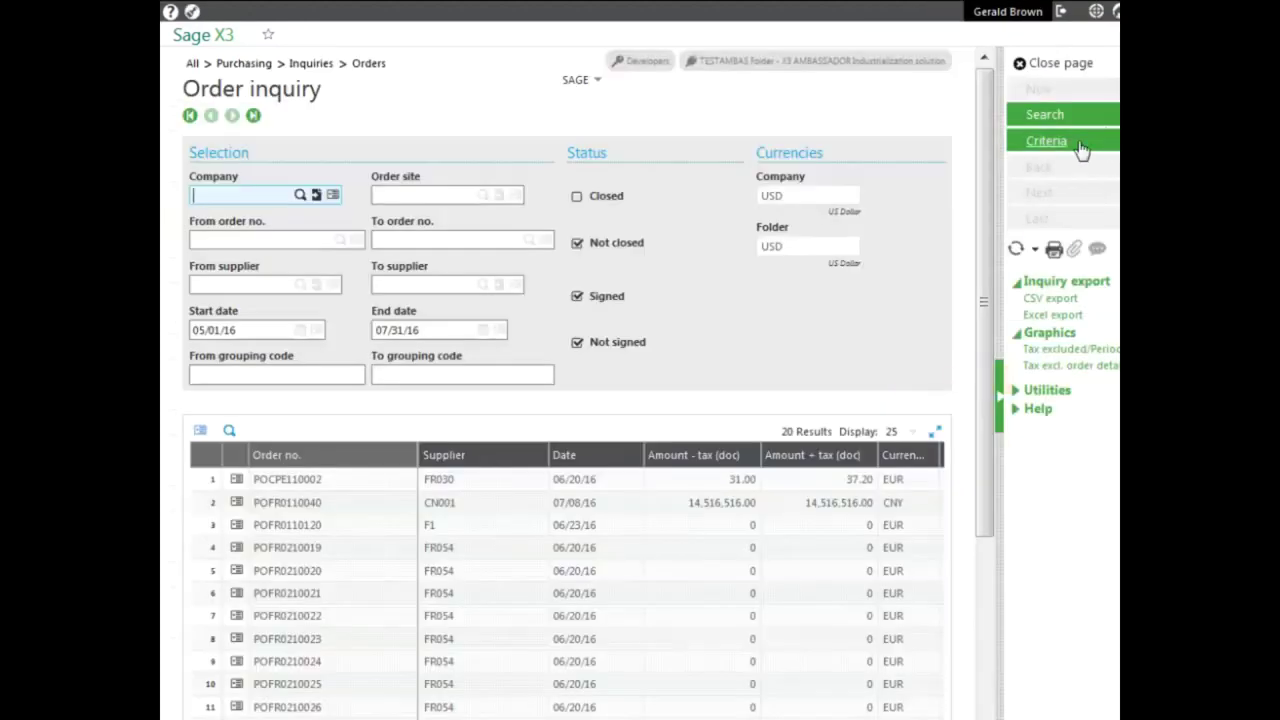
pyautogui.click(1047, 143)
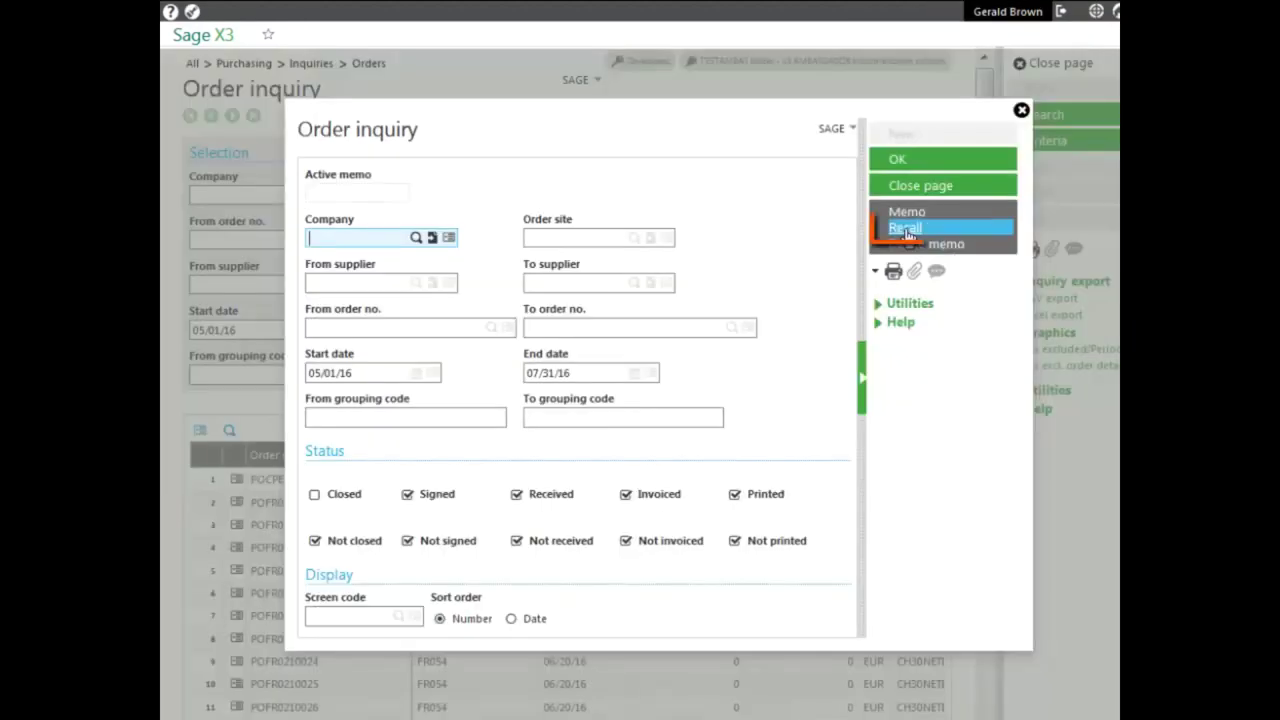
pyautogui.click(906, 229)
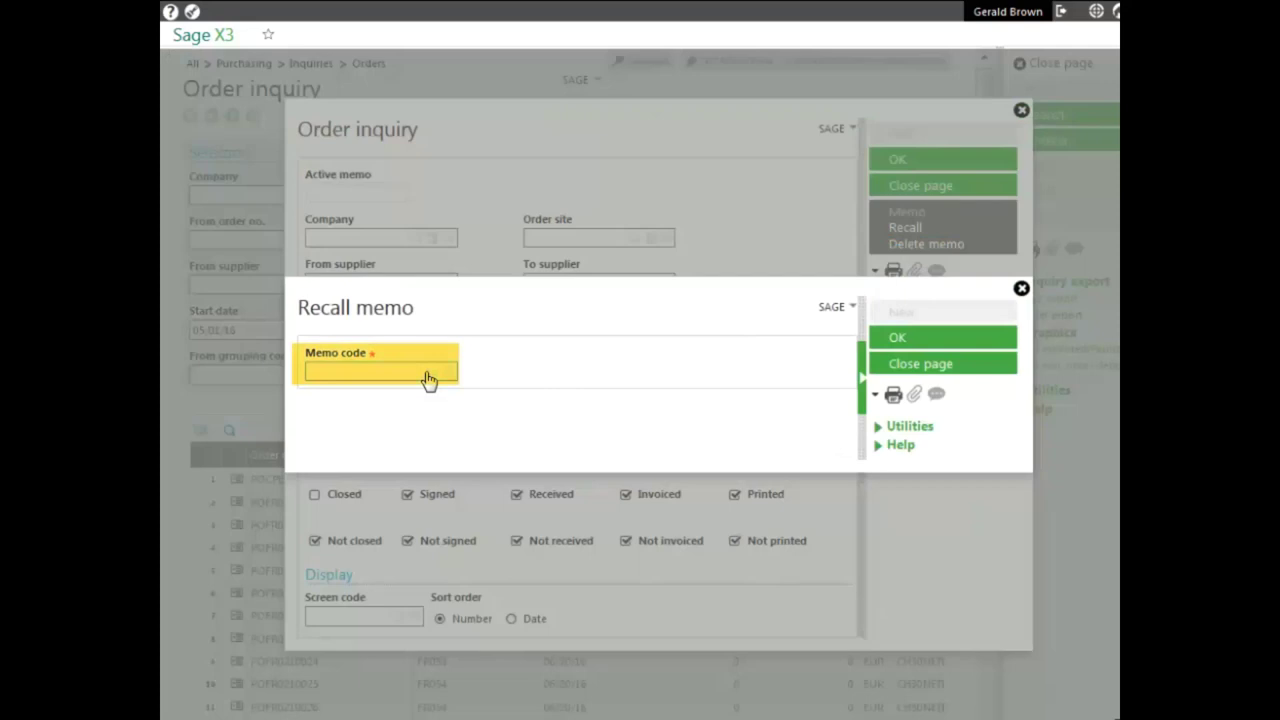
pyautogui.click(428, 378)
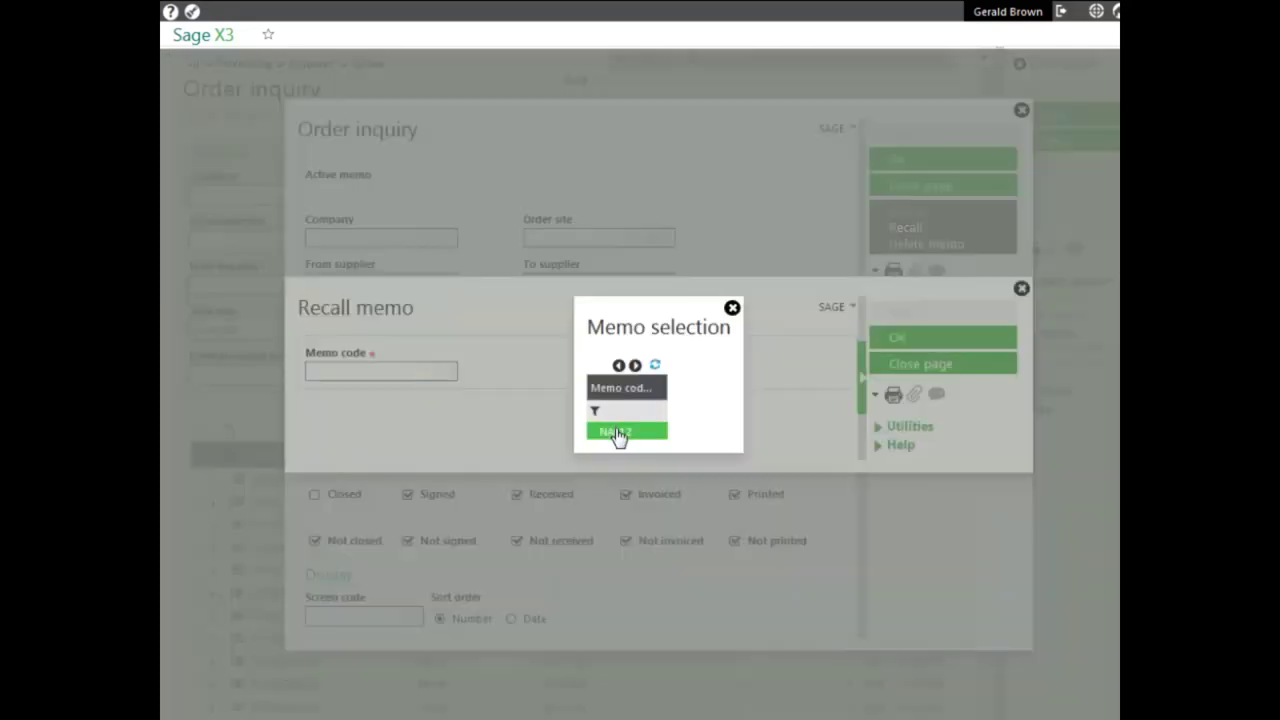
pyautogui.click(618, 432)
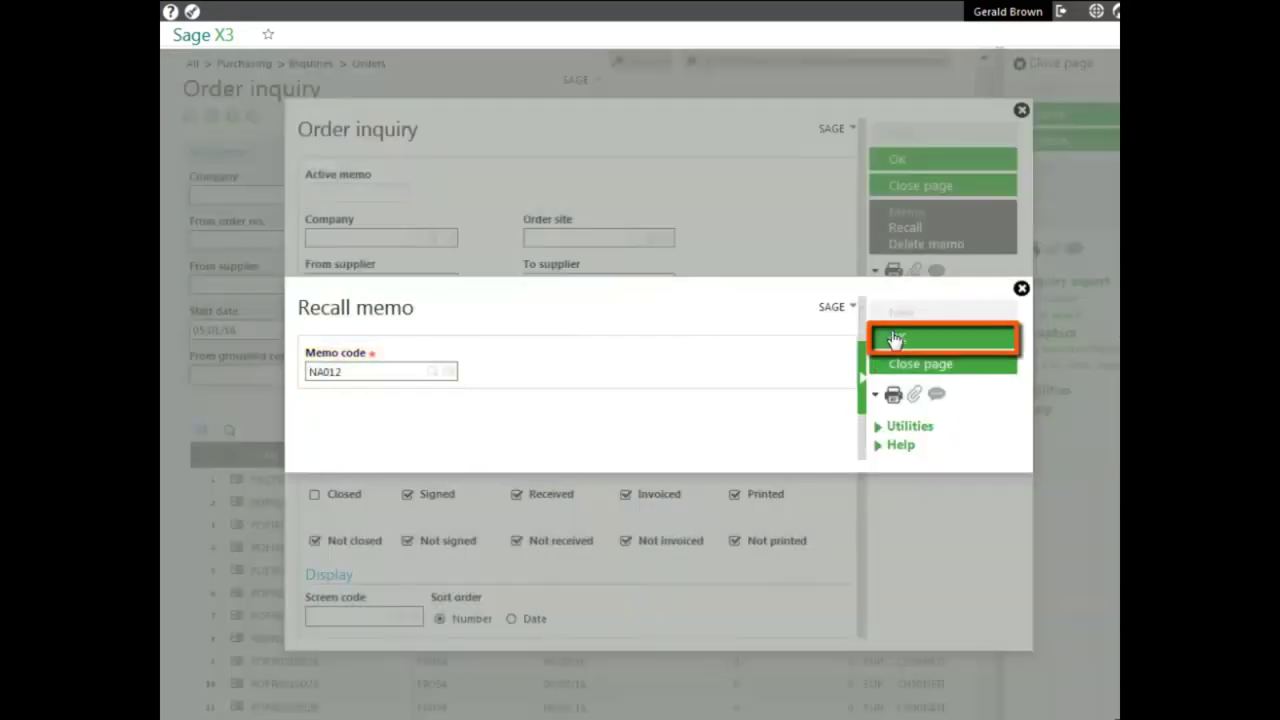
pyautogui.click(894, 337)
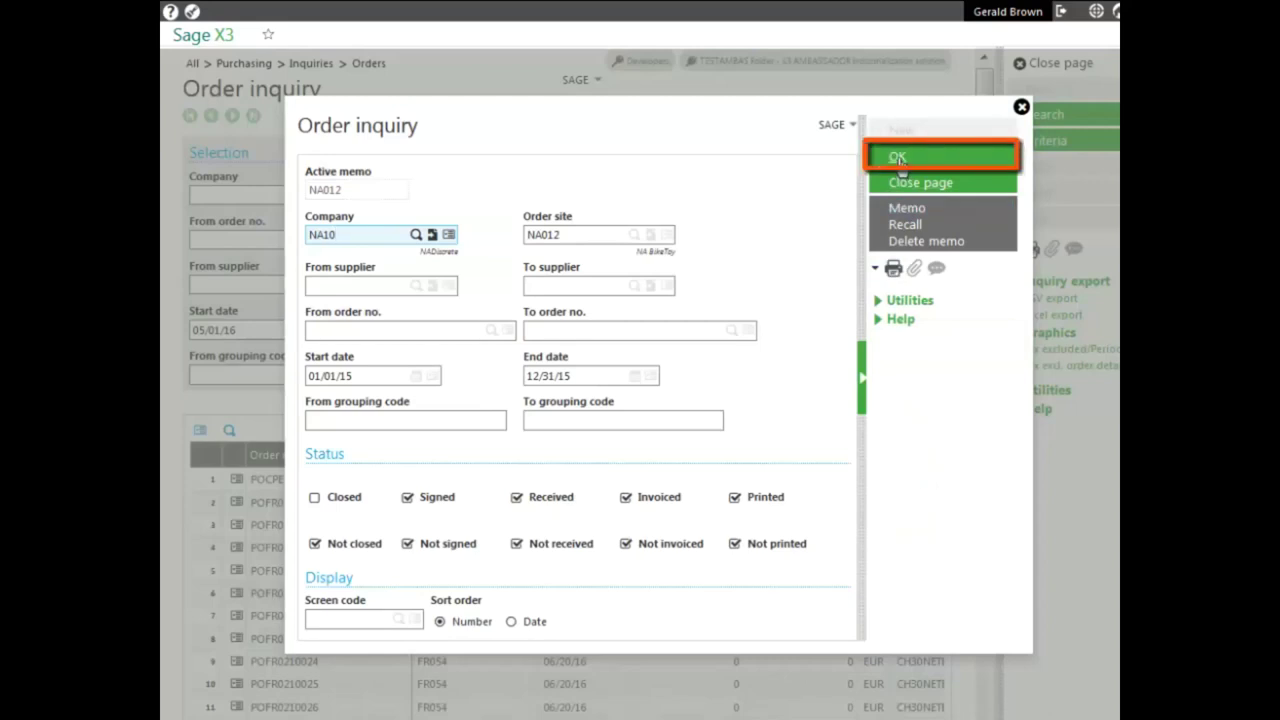
pyautogui.click(896, 158)
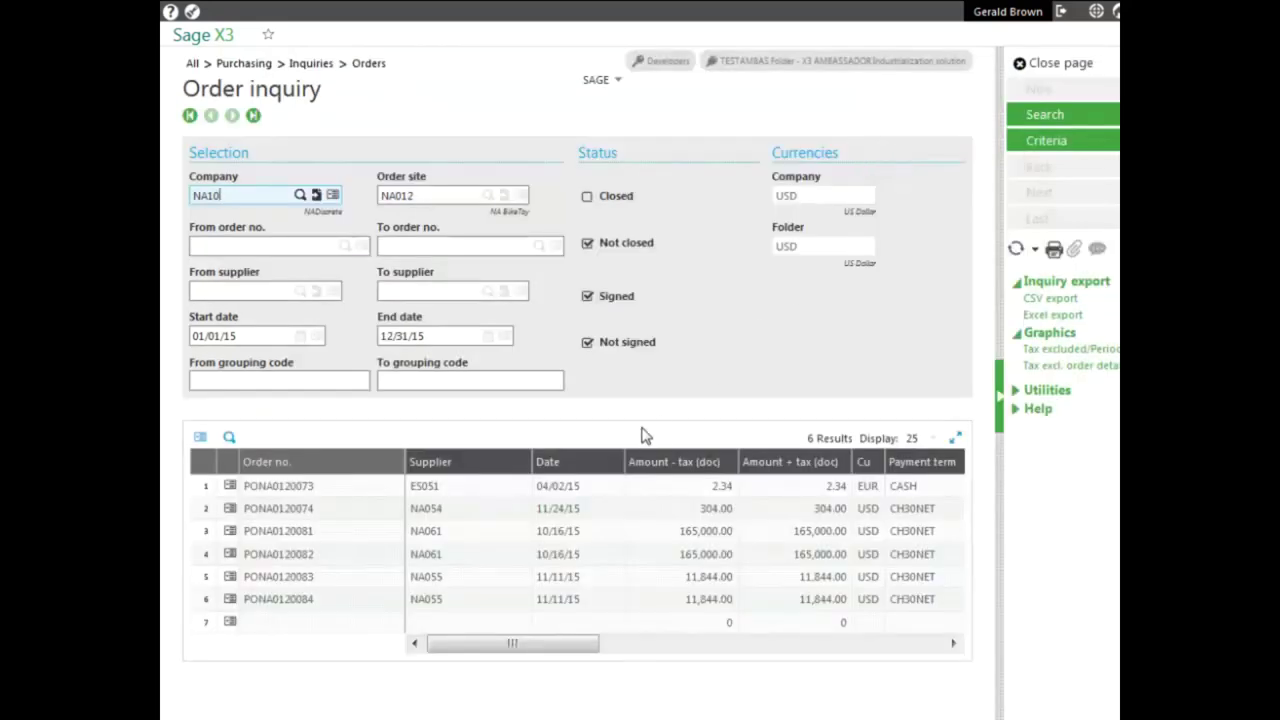
# Step: Export the order inquiry results table to Excel under the title Order inquiry
pyautogui.click(200, 441)
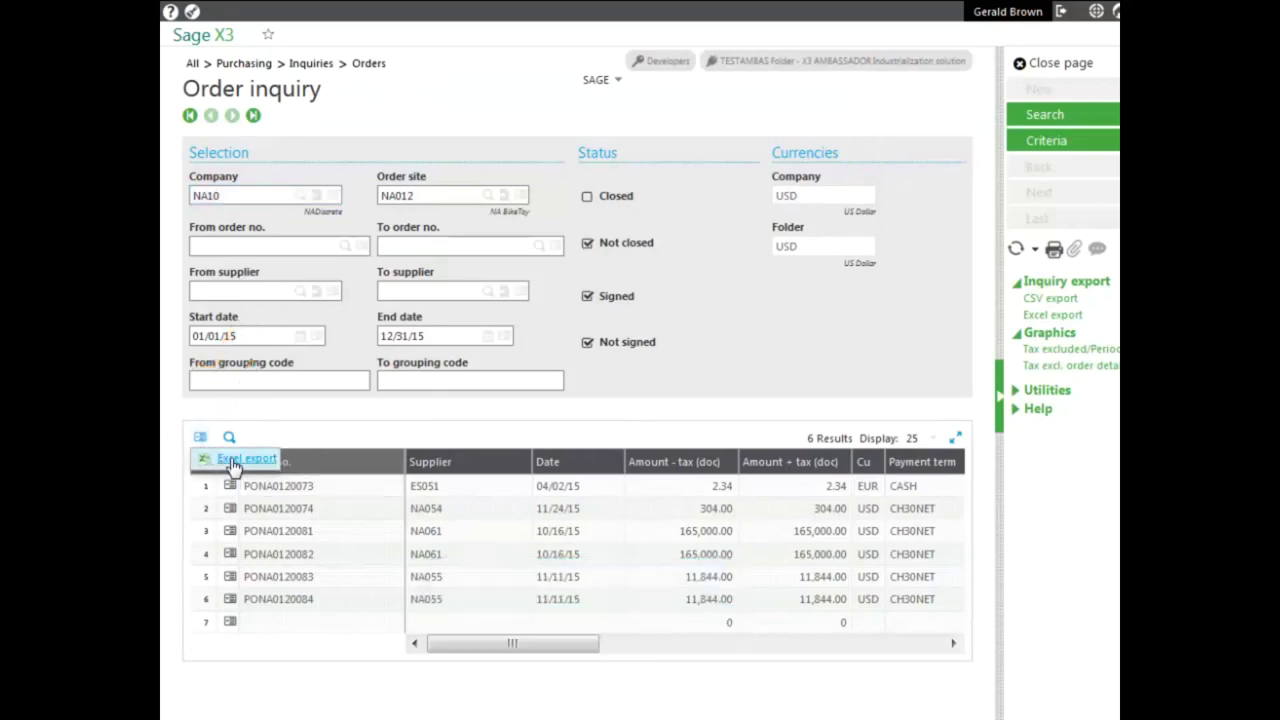
pyautogui.click(233, 460)
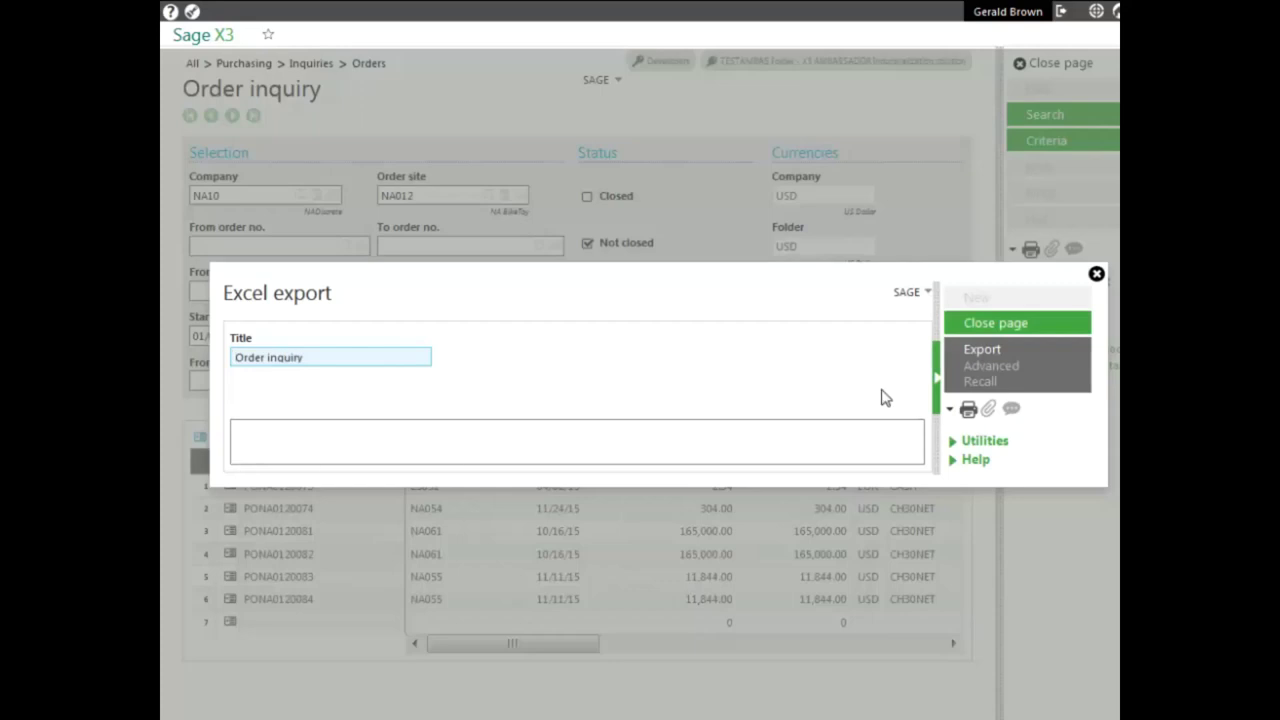
pyautogui.click(983, 358)
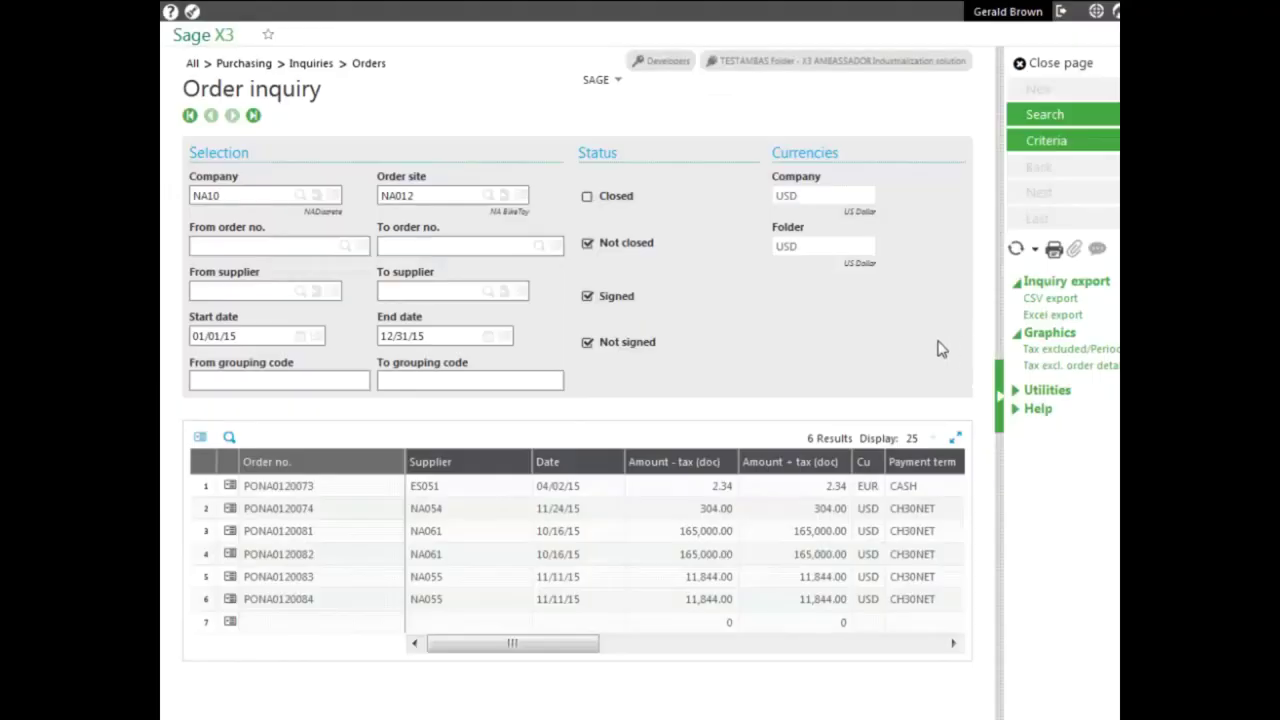
# Step: Print the inquiry record to a PDF preview, view PRTSCR.pdf in Adobe Acrobat Reader DC, and dismiss the file and its download notice
pyautogui.click(1052, 251)
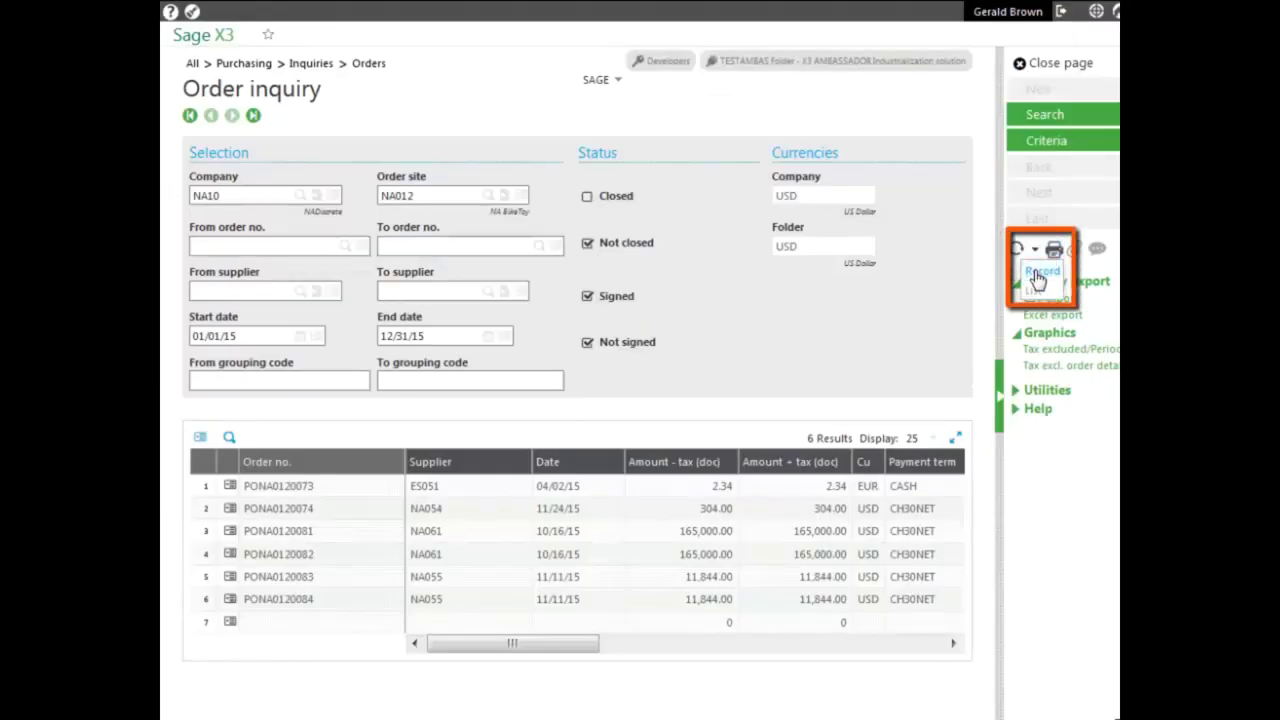
pyautogui.click(1036, 279)
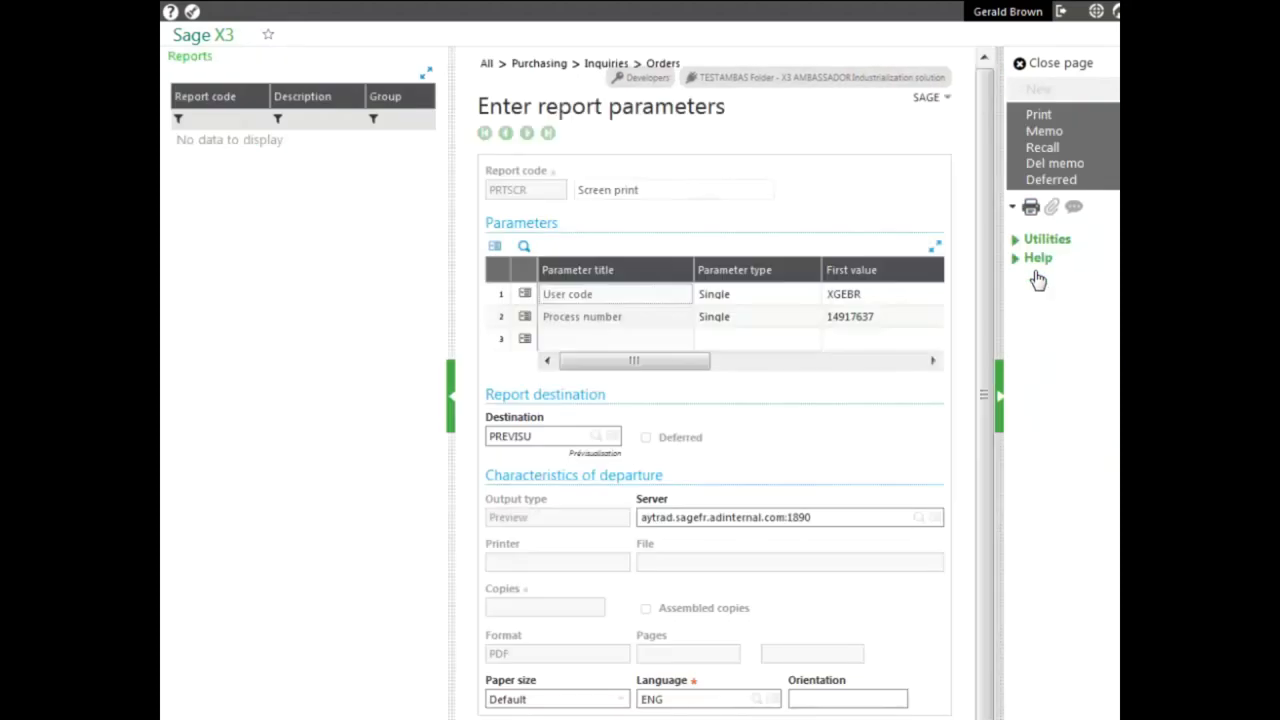
pyautogui.click(1050, 118)
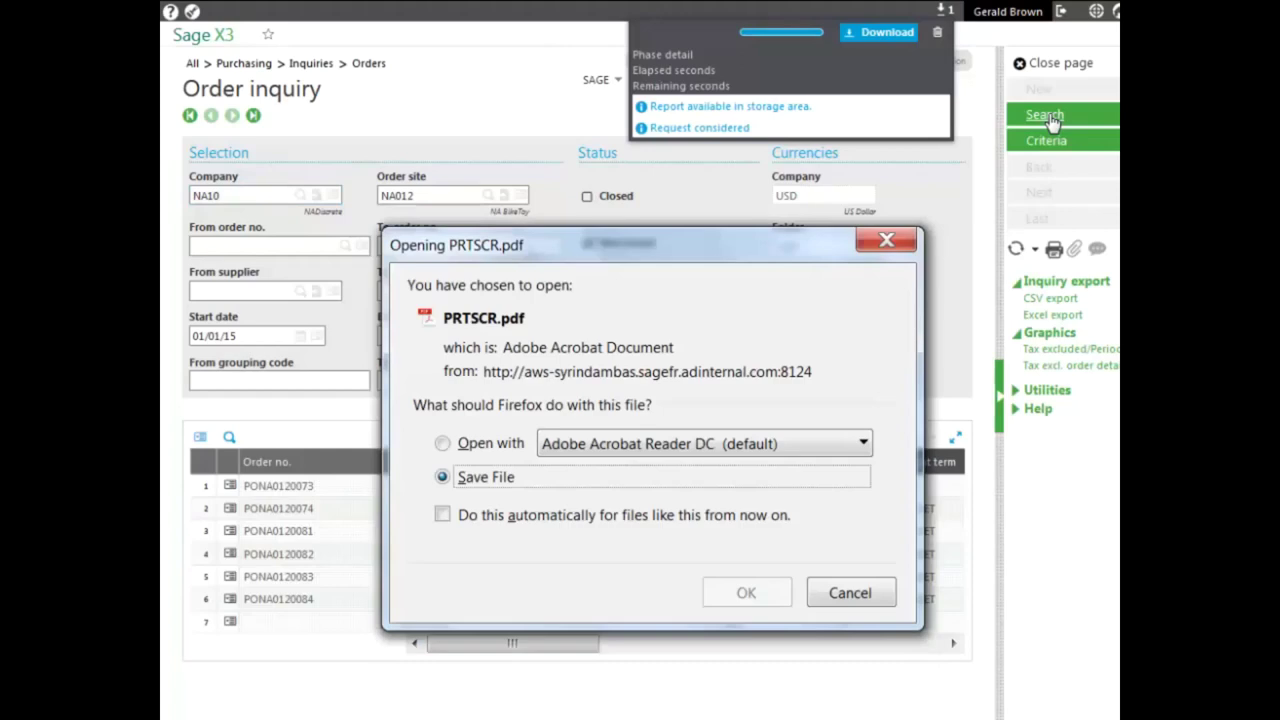
pyautogui.click(468, 445)
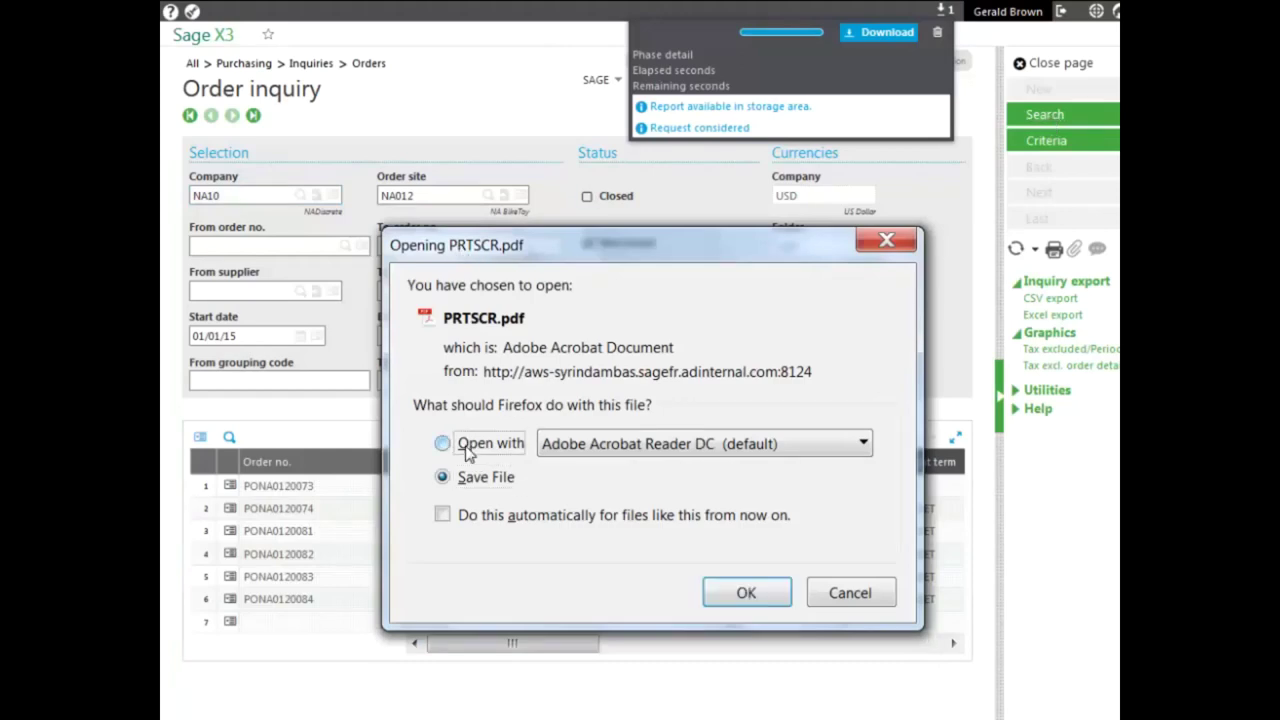
pyautogui.click(726, 600)
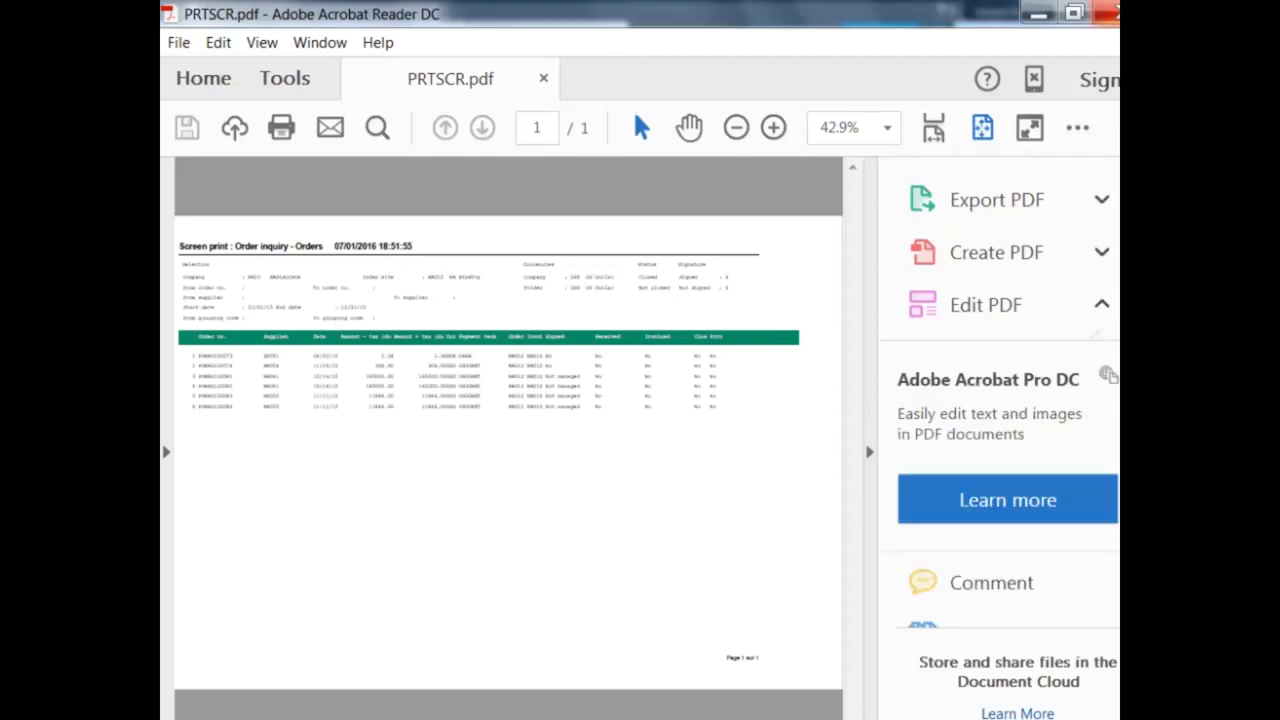
pyautogui.click(1108, 12)
pyautogui.click(938, 33)
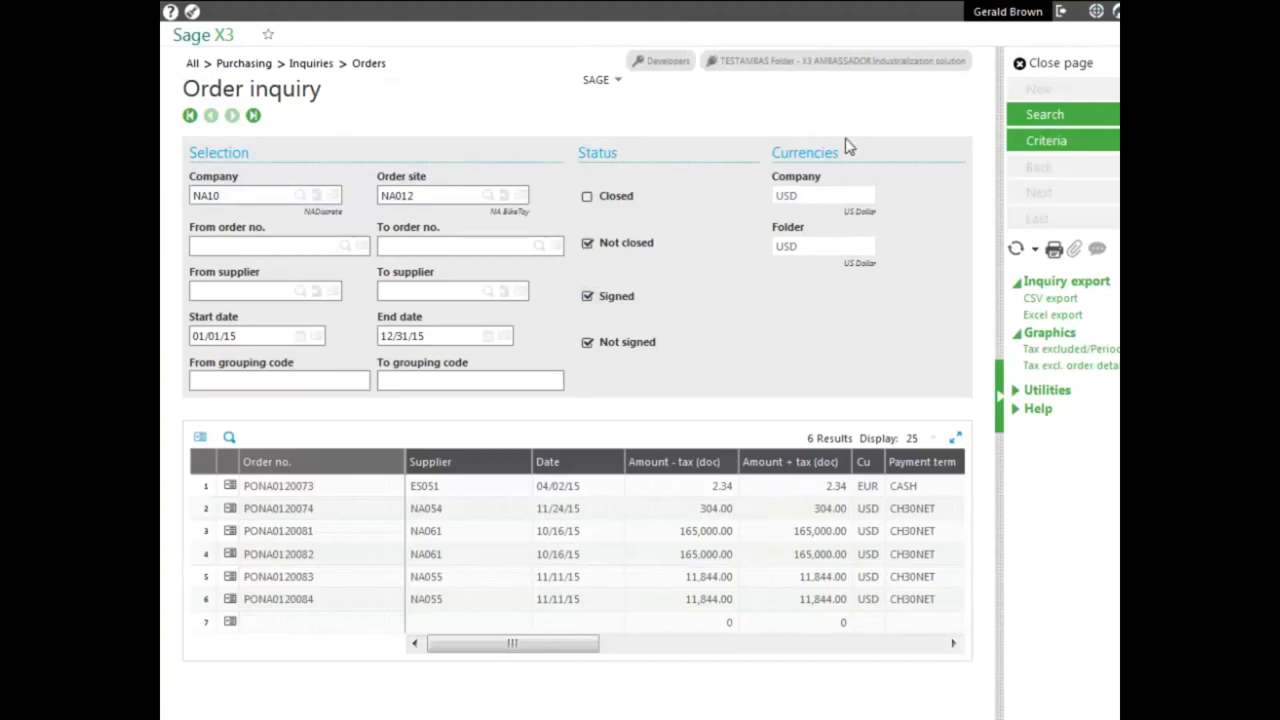
# Step: Leave the order inquiry and open purchasing Orders with the ALL : Full entry transaction
pyautogui.click(1053, 66)
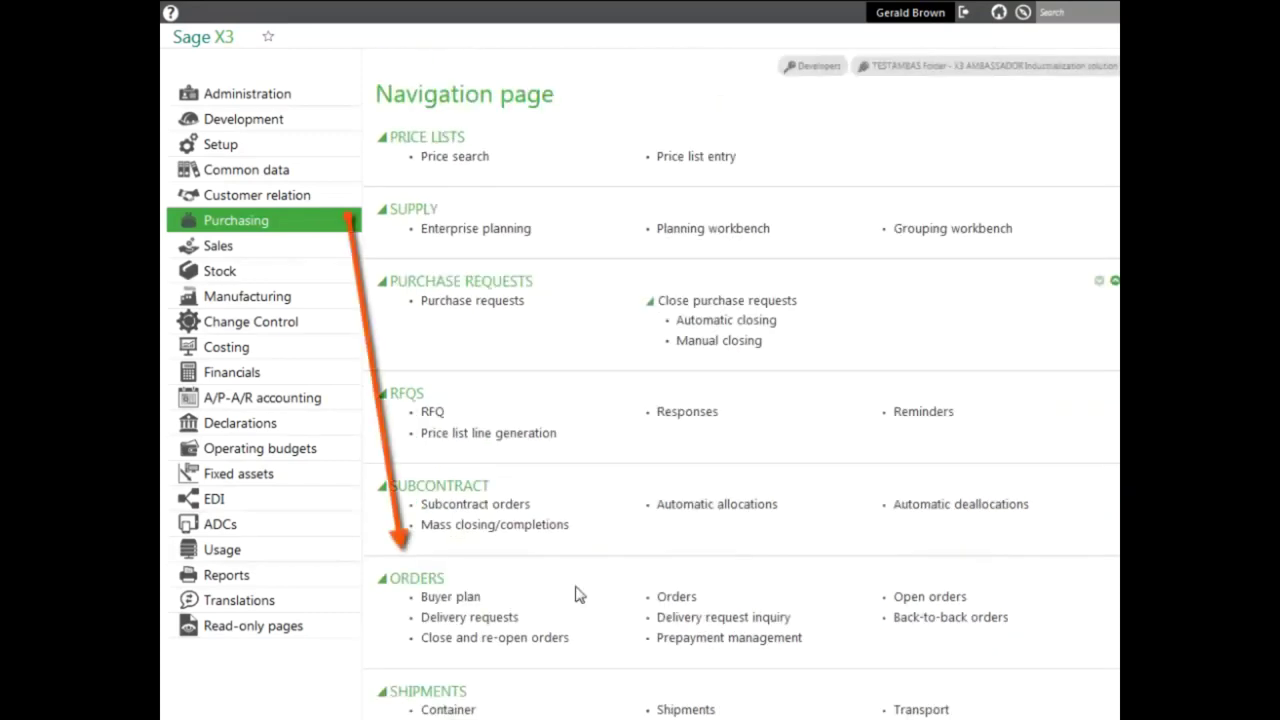
pyautogui.click(670, 603)
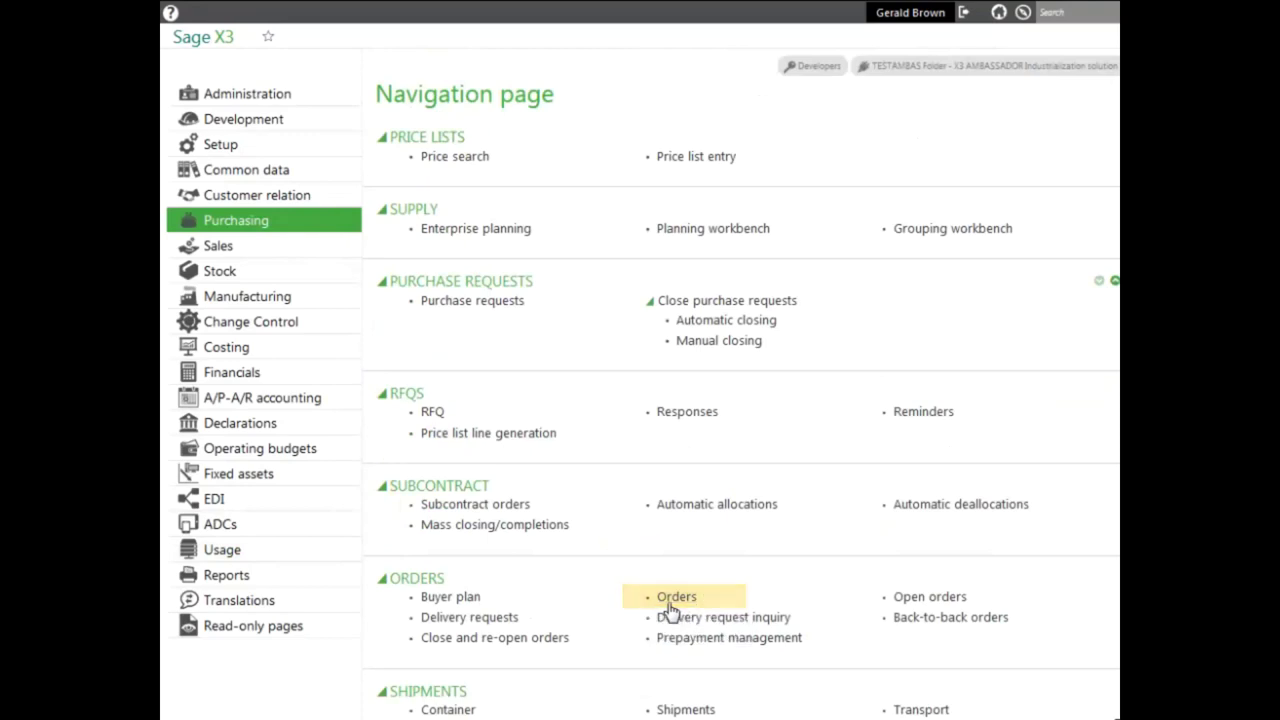
pyautogui.click(625, 401)
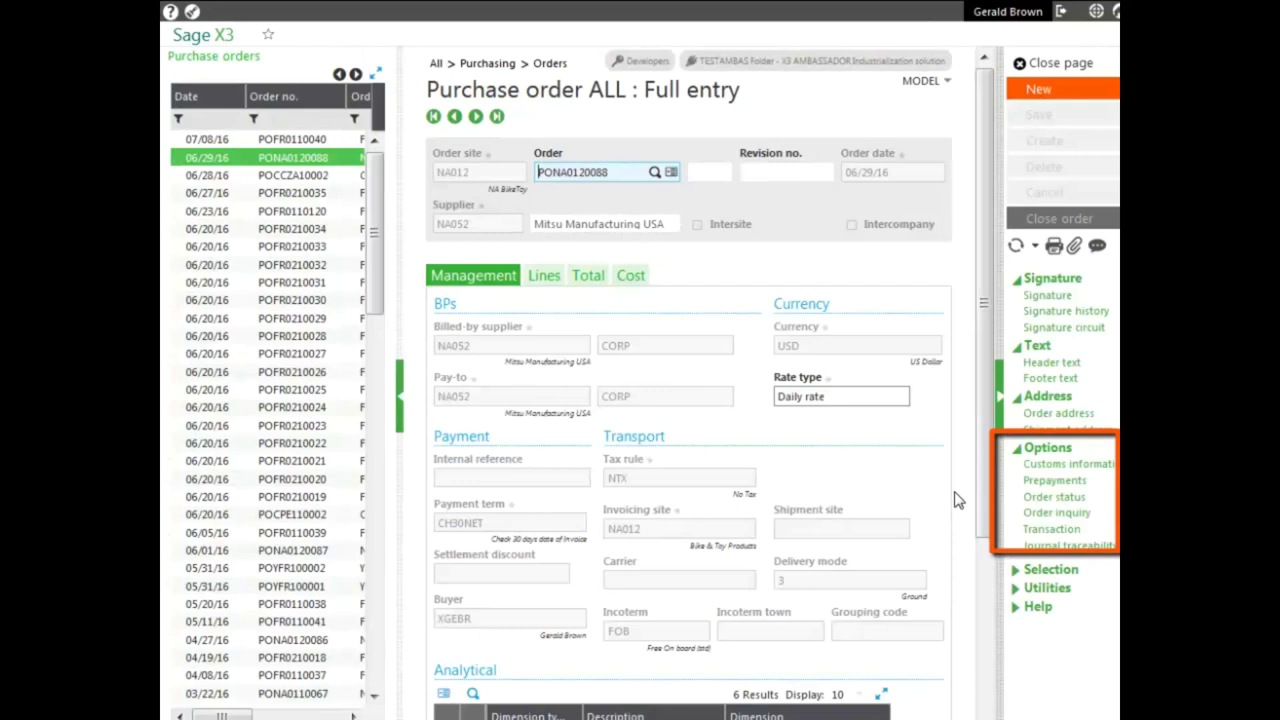
# Step: Examine the order inquiry for the selected purchase order from its options, and return to the Purchasing navigation page
pyautogui.click(1055, 516)
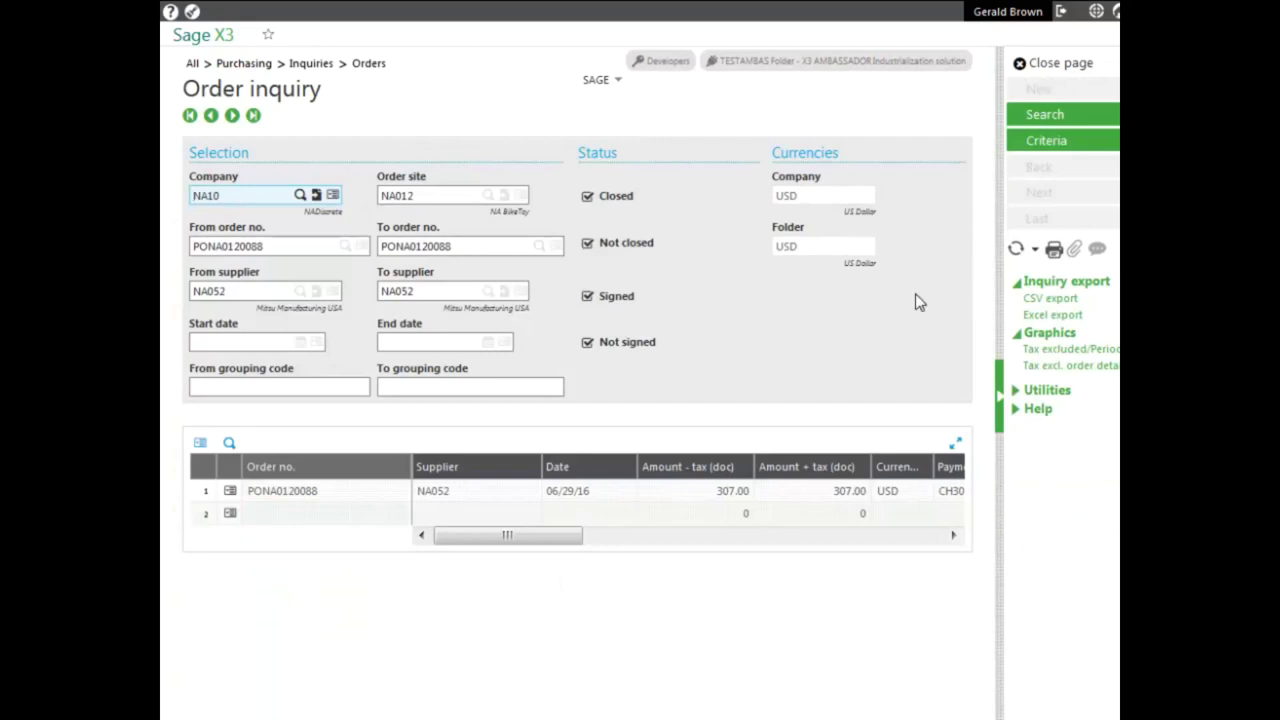
pyautogui.click(1057, 68)
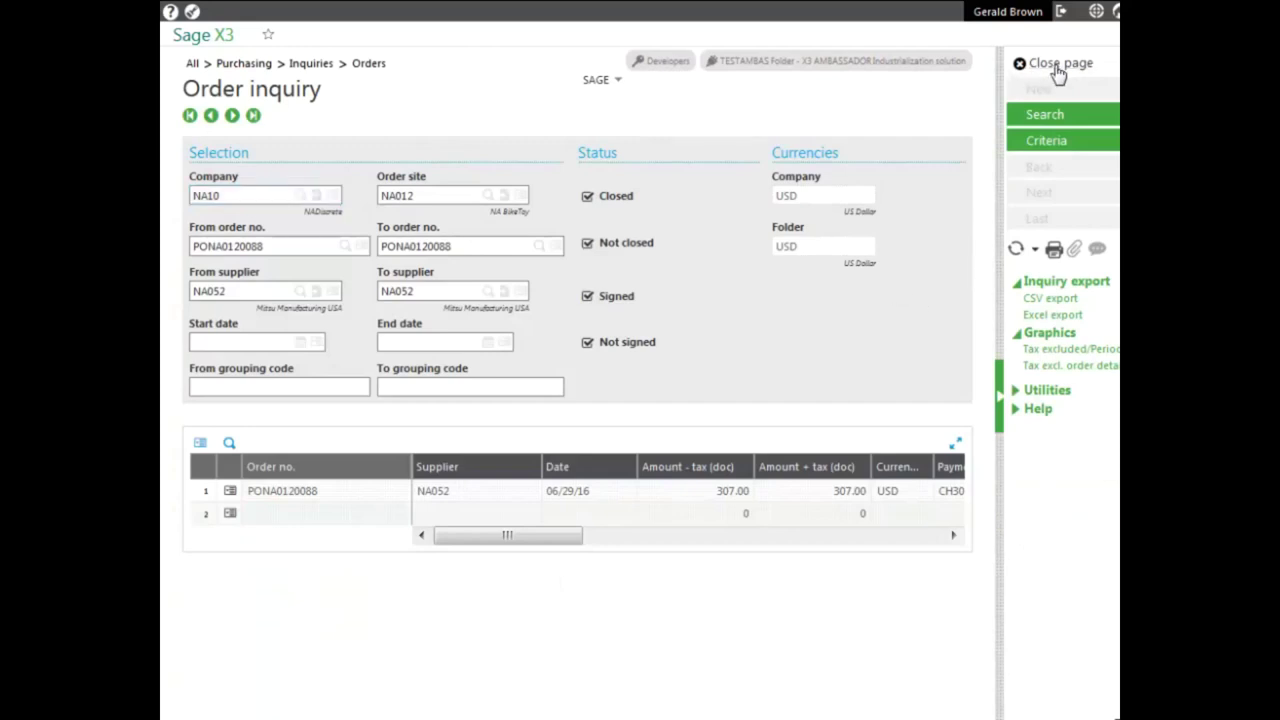
pyautogui.click(1055, 66)
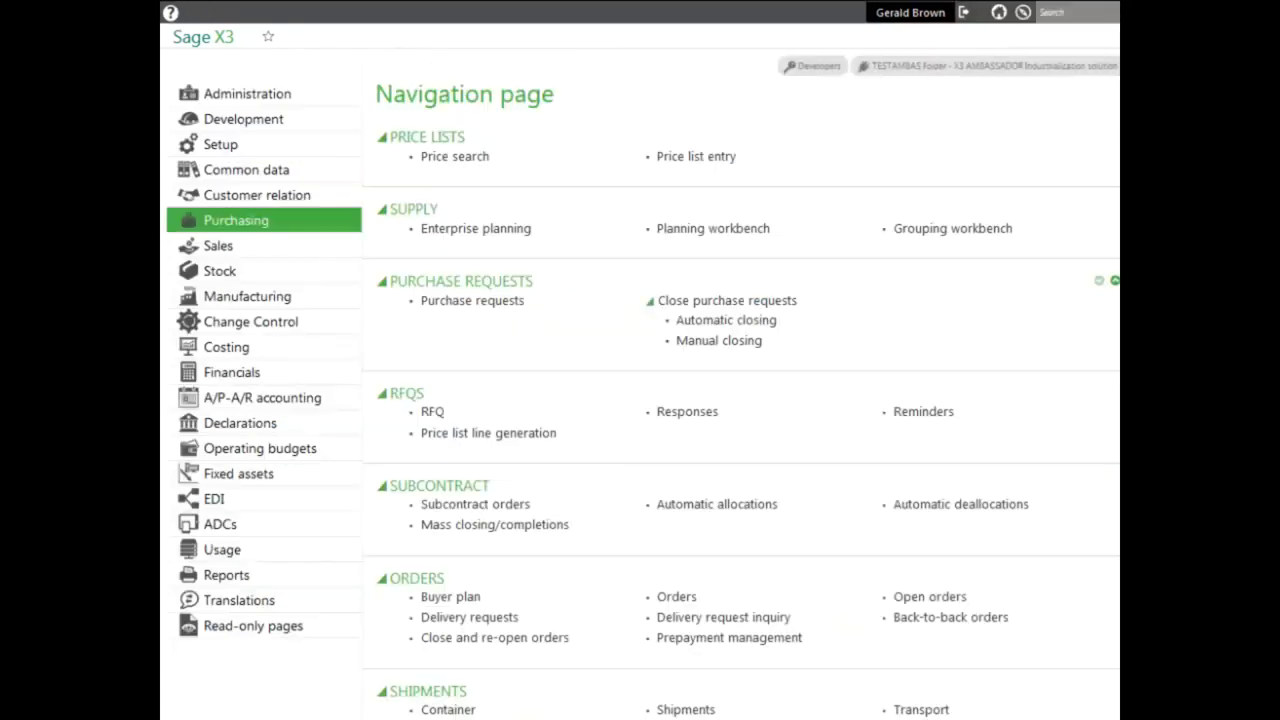
# Step: Examine the first result of the Order lines inquiry in its popup view, and leave the inquiry
pyautogui.scroll(-6, 1082, 680)
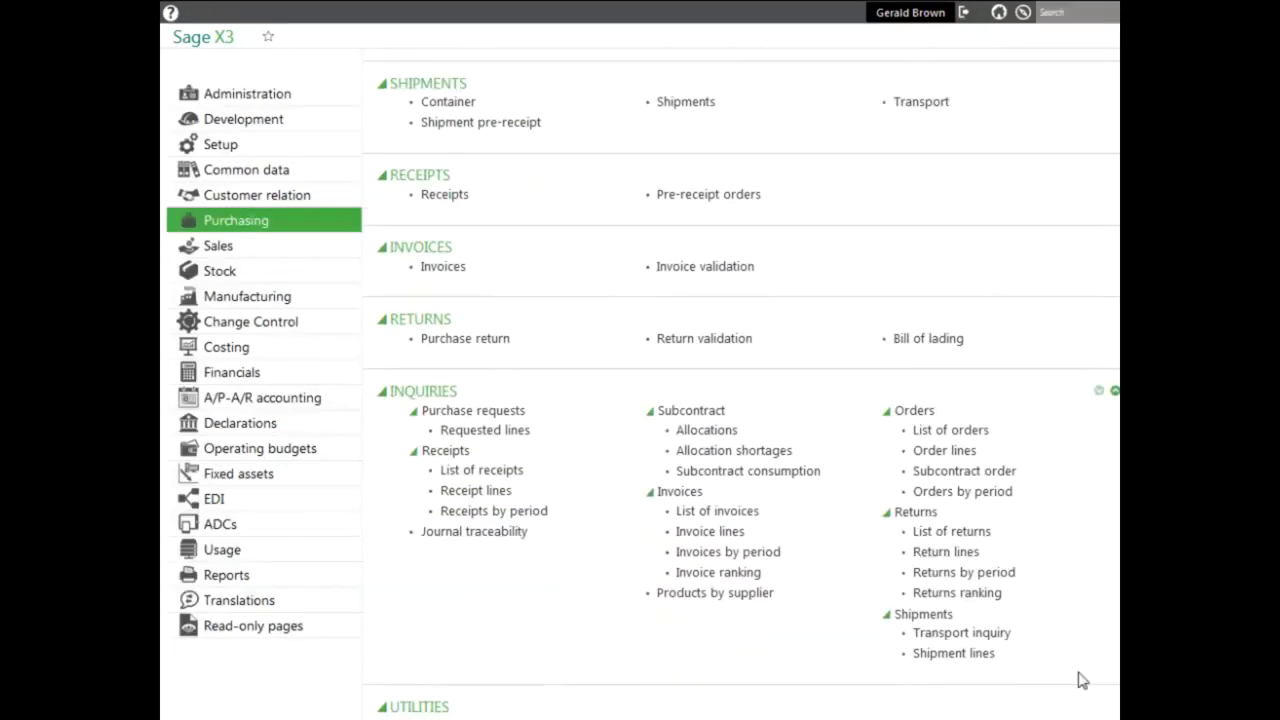
pyautogui.click(955, 455)
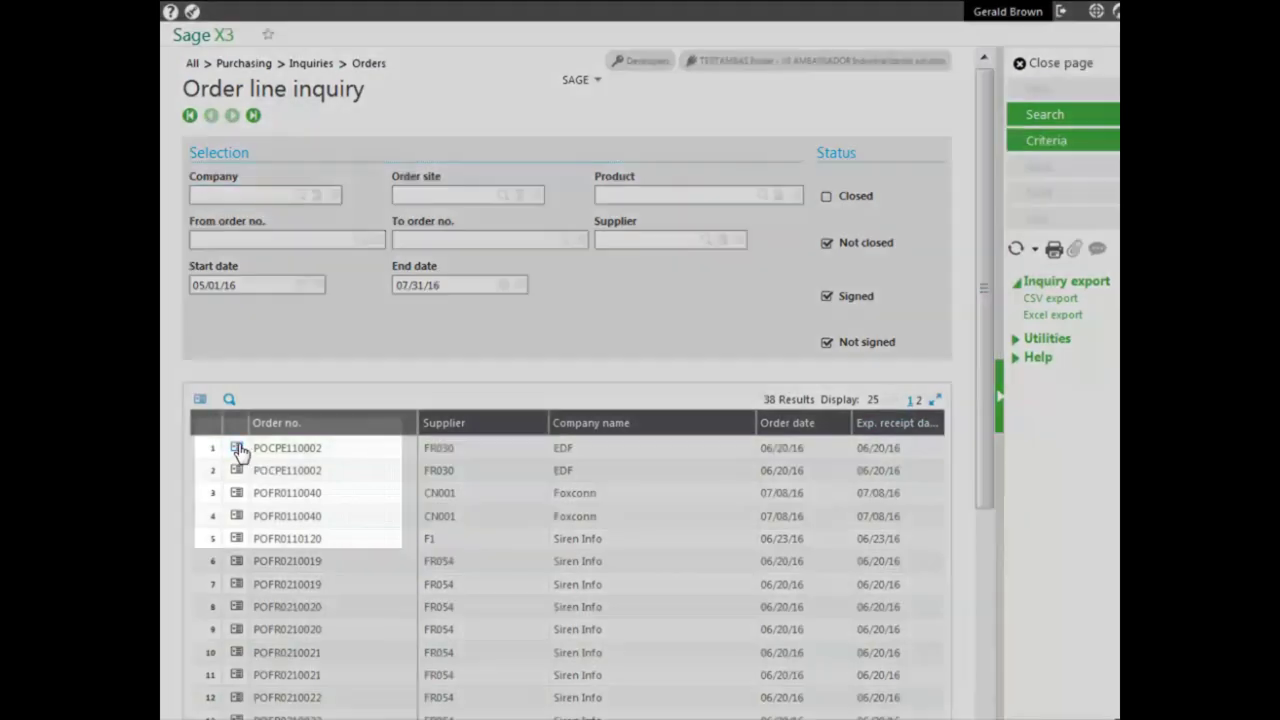
pyautogui.click(237, 449)
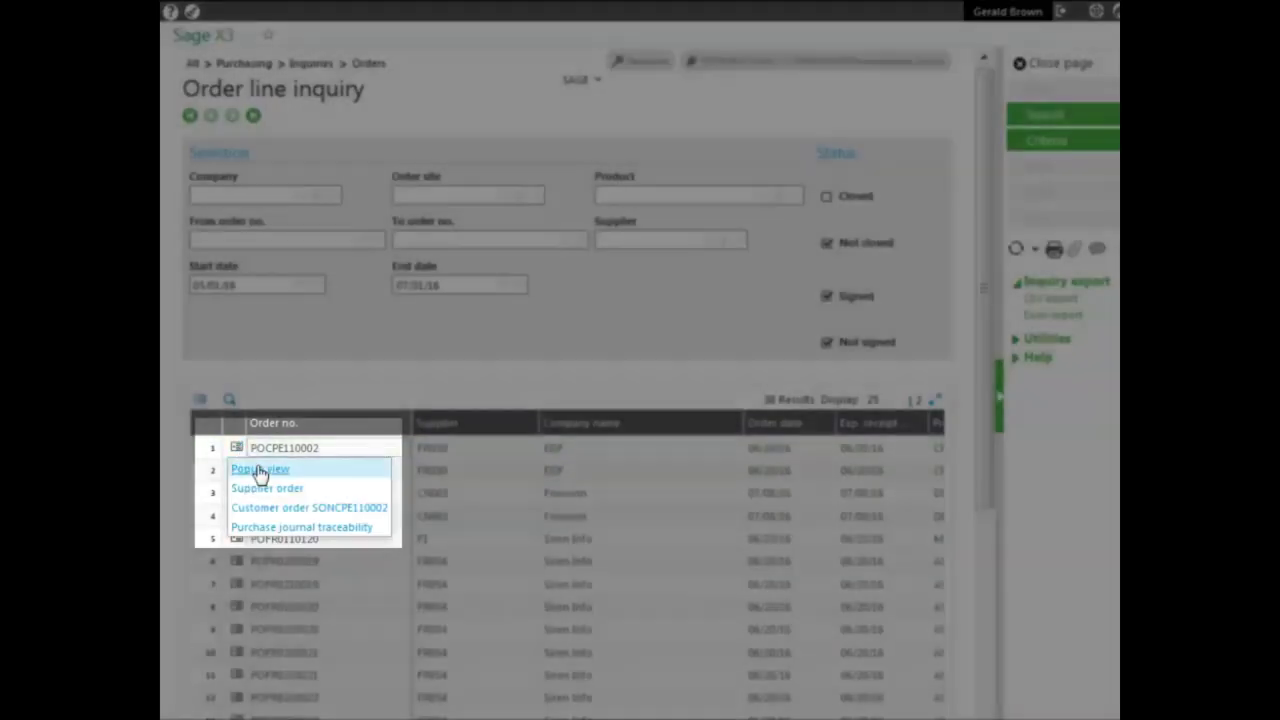
pyautogui.click(259, 470)
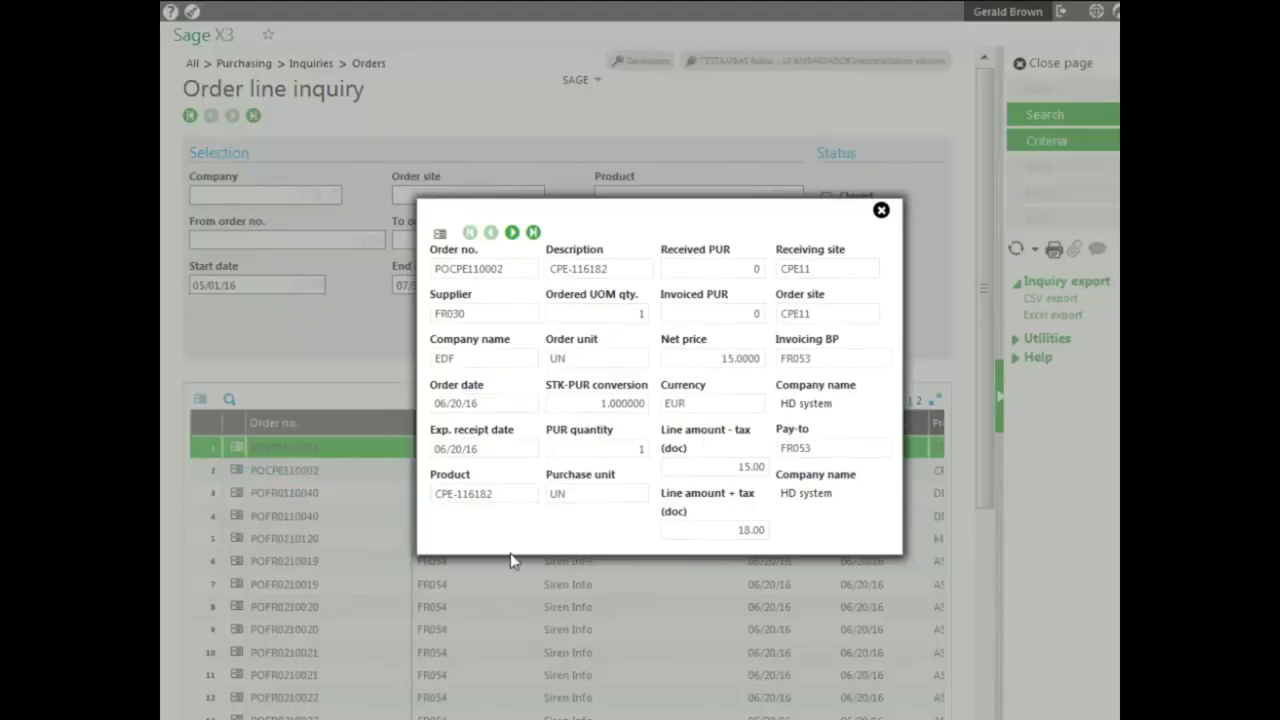
pyautogui.click(881, 211)
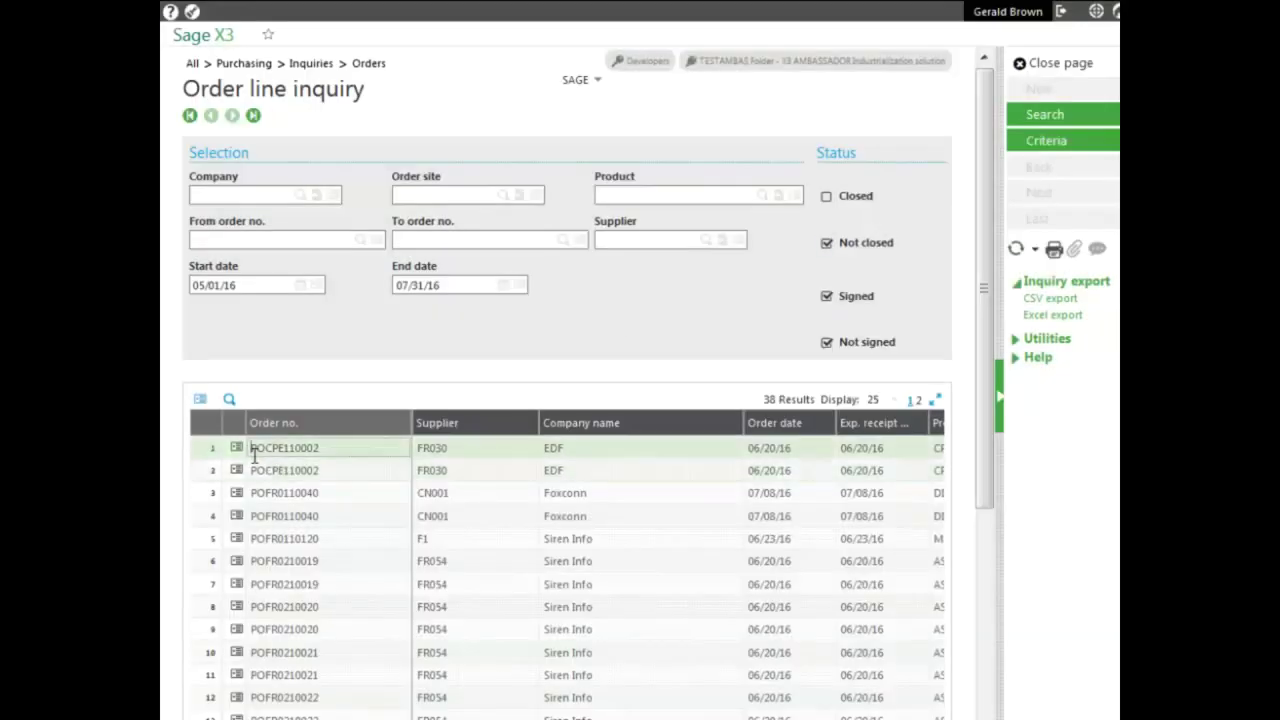
pyautogui.click(238, 450)
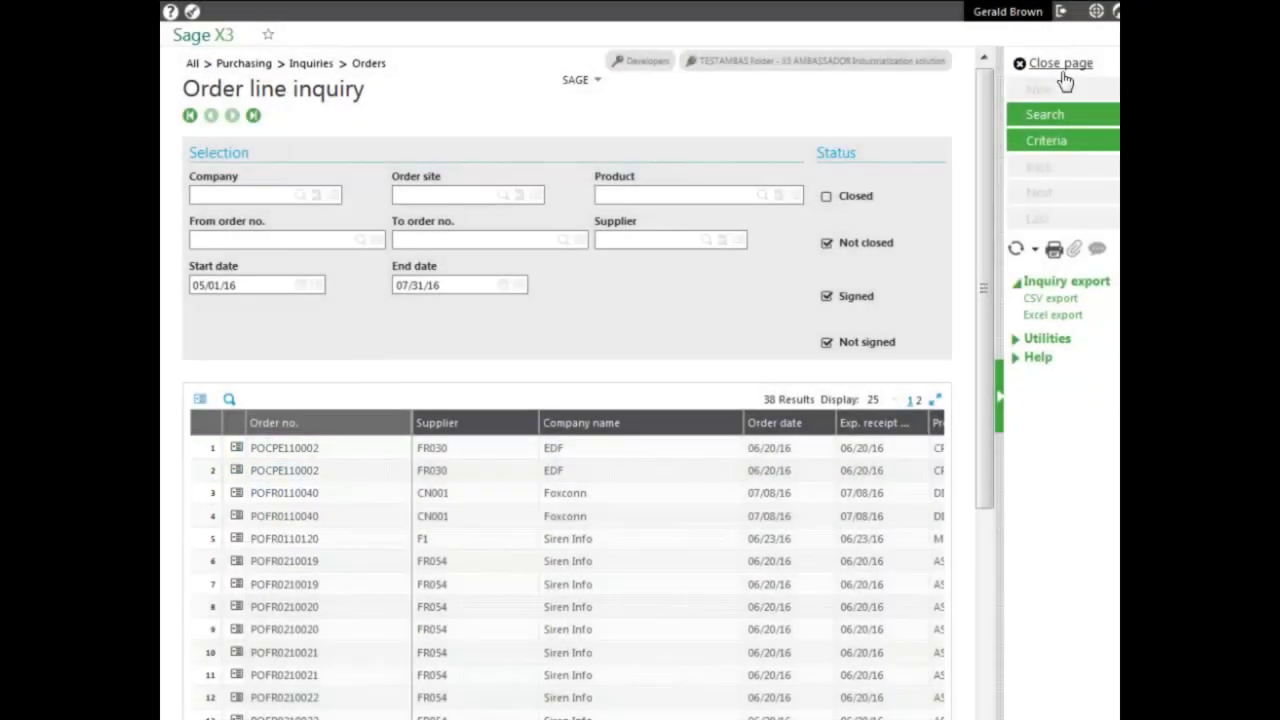
pyautogui.click(1040, 66)
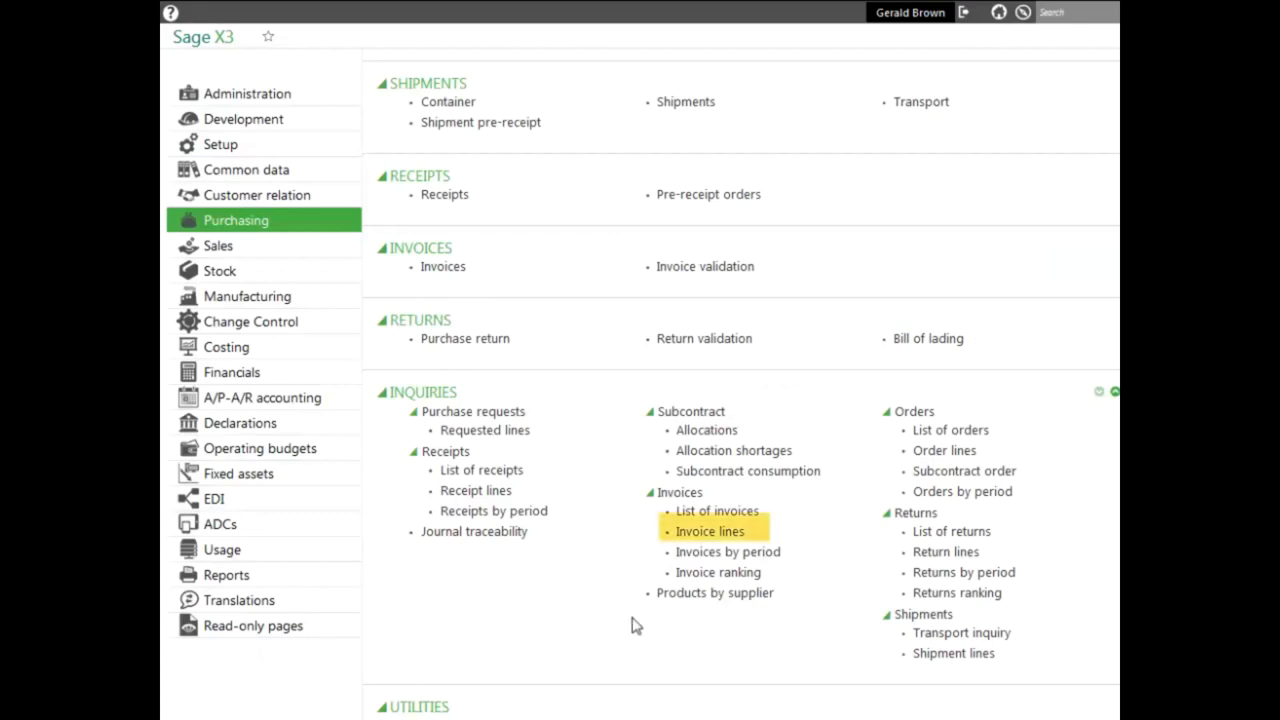
# Step: Examine the Invoice lines inquiry with its results table enlarged, and return to the navigation page
pyautogui.click(724, 535)
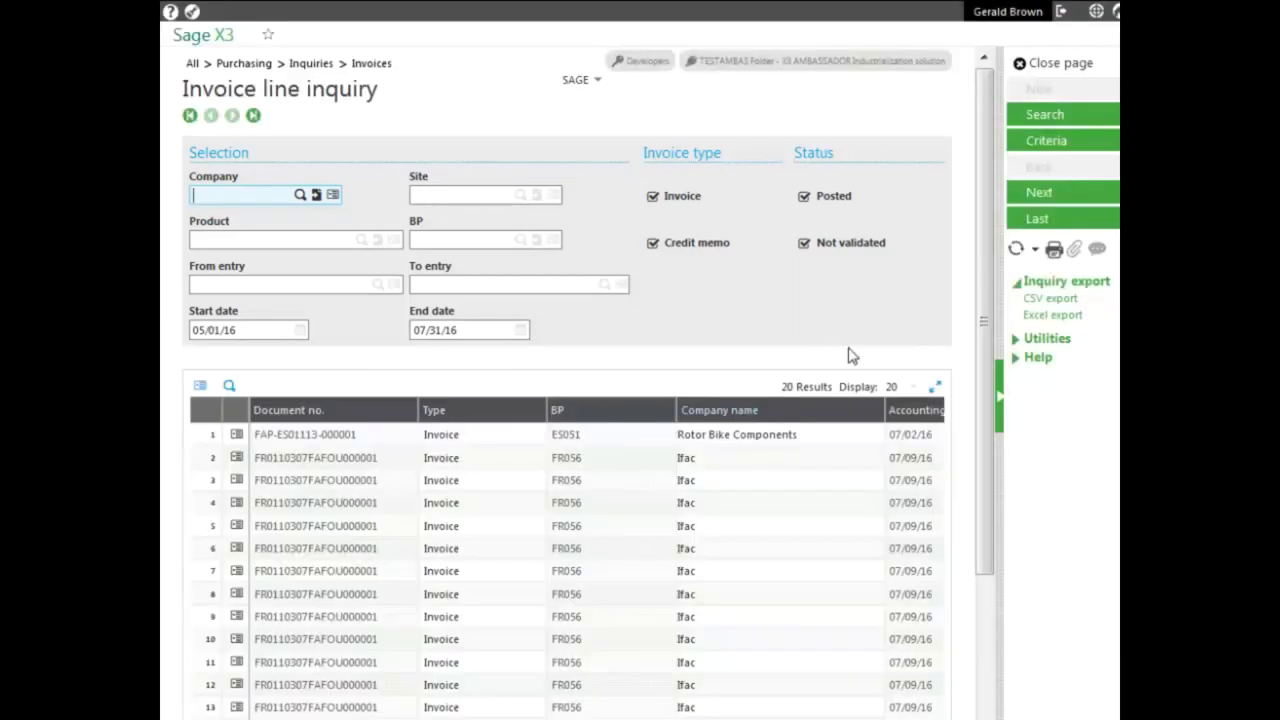
pyautogui.click(935, 386)
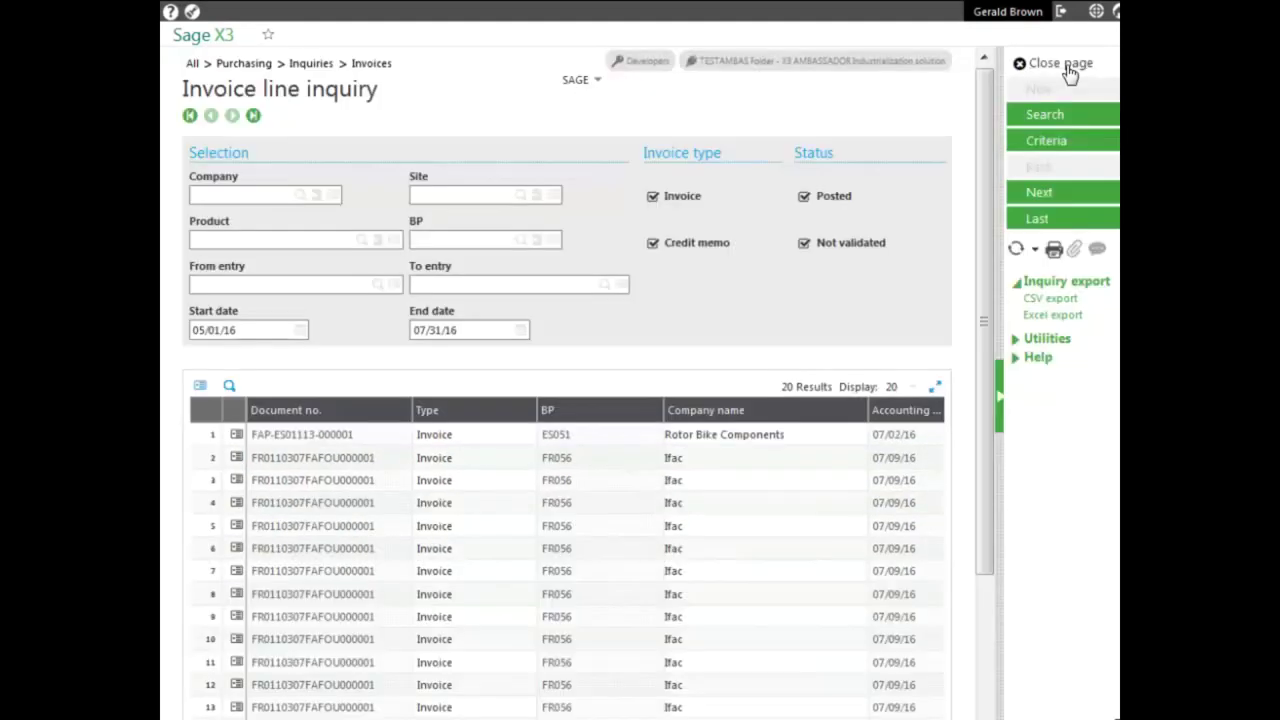
pyautogui.click(1062, 66)
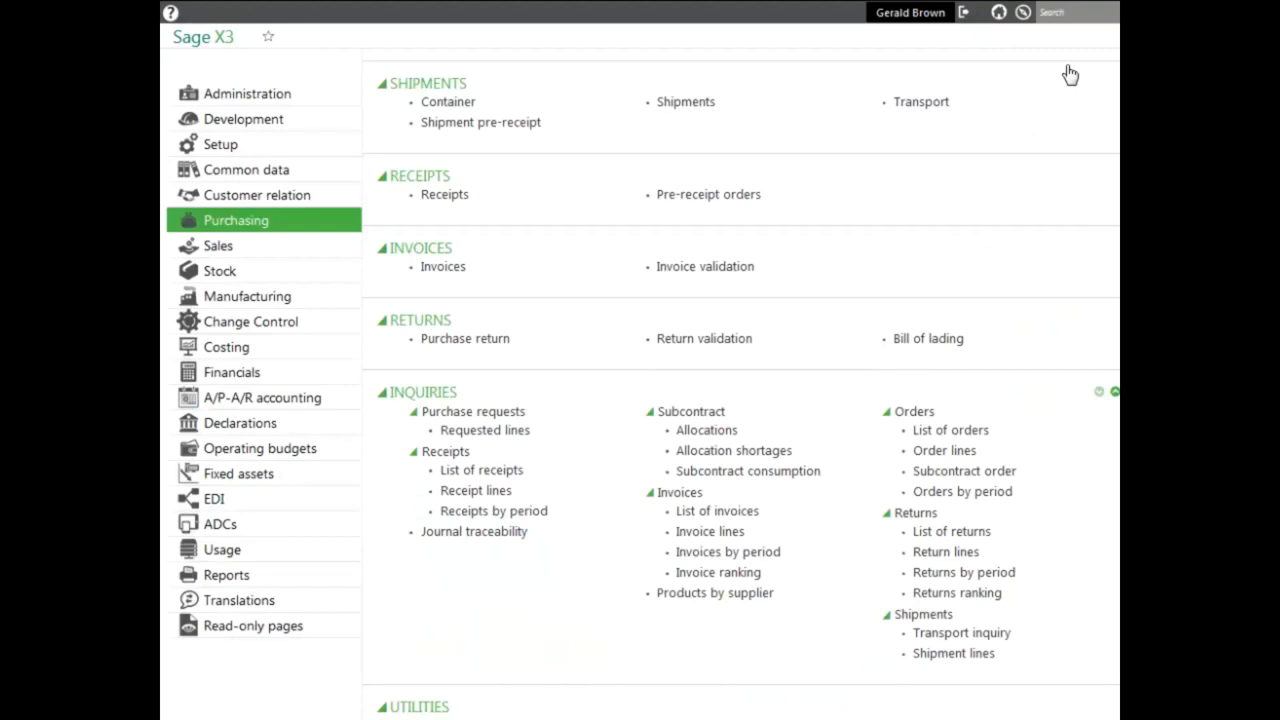
# Step: Examine the Receipt lines inquiry with its results table enlarged and the Return lines inquiry, closing each one
pyautogui.click(476, 498)
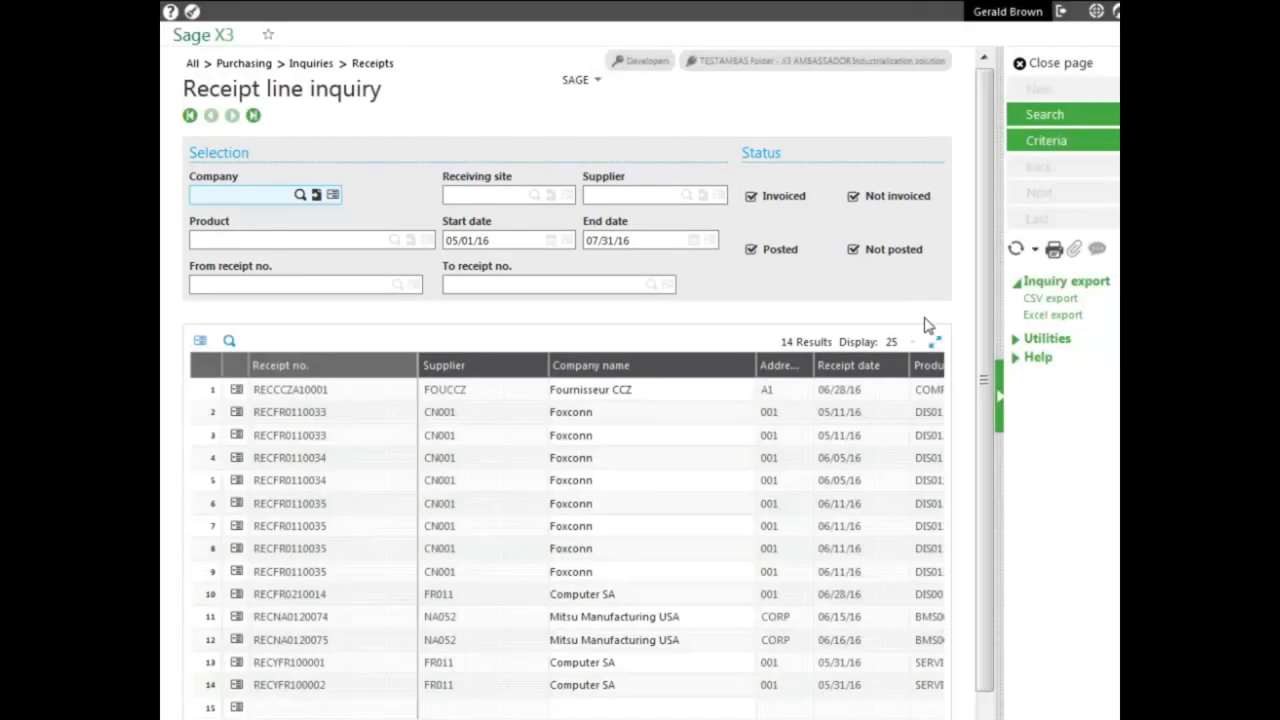
pyautogui.click(937, 343)
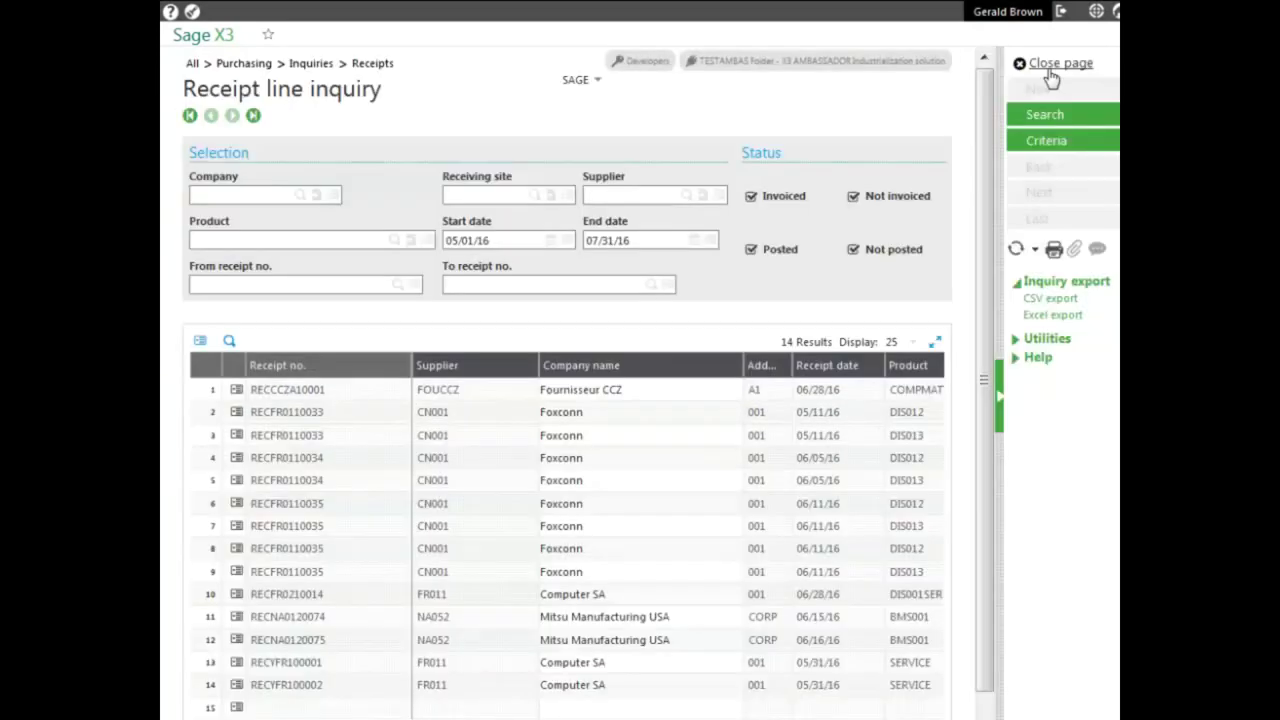
pyautogui.click(1053, 64)
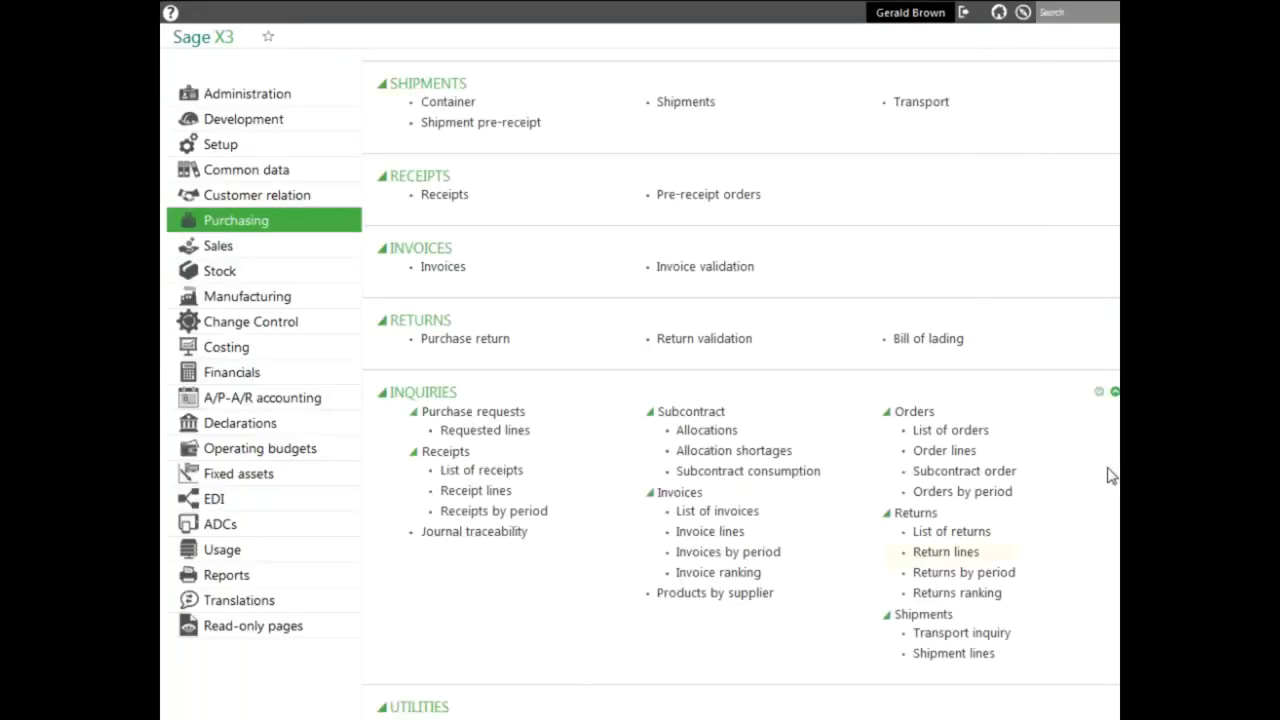
pyautogui.click(942, 553)
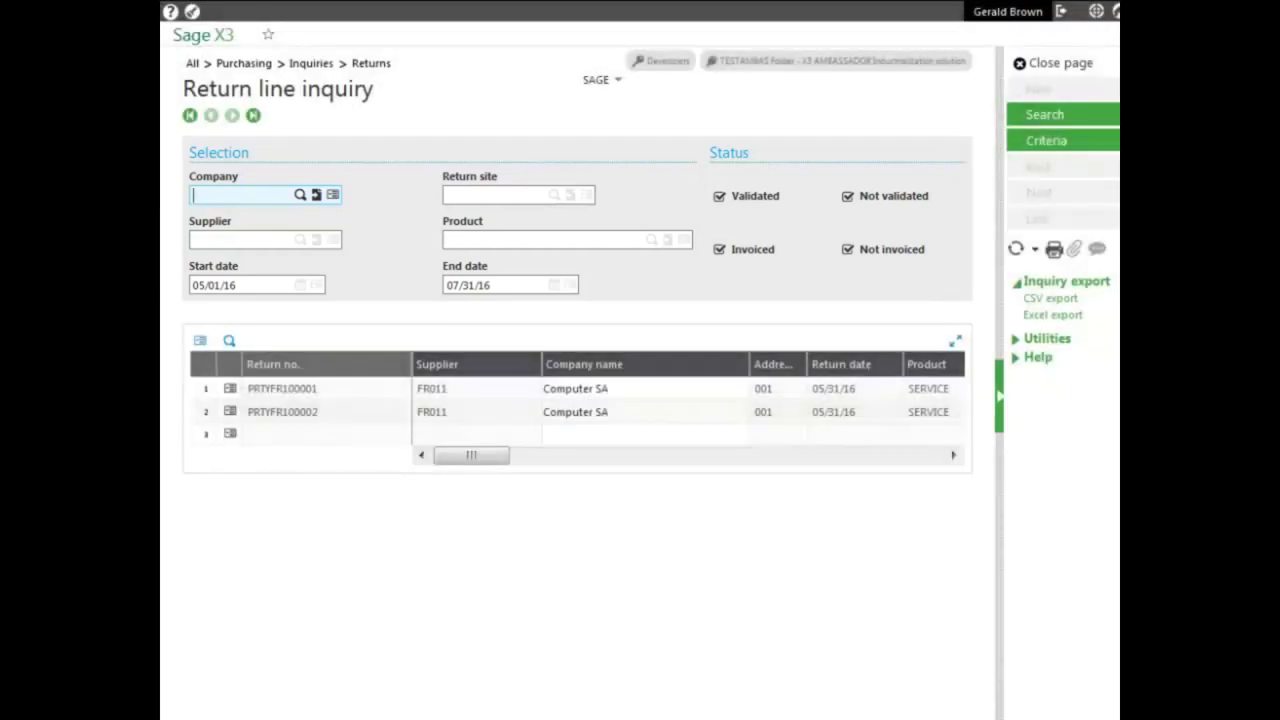
pyautogui.click(1062, 66)
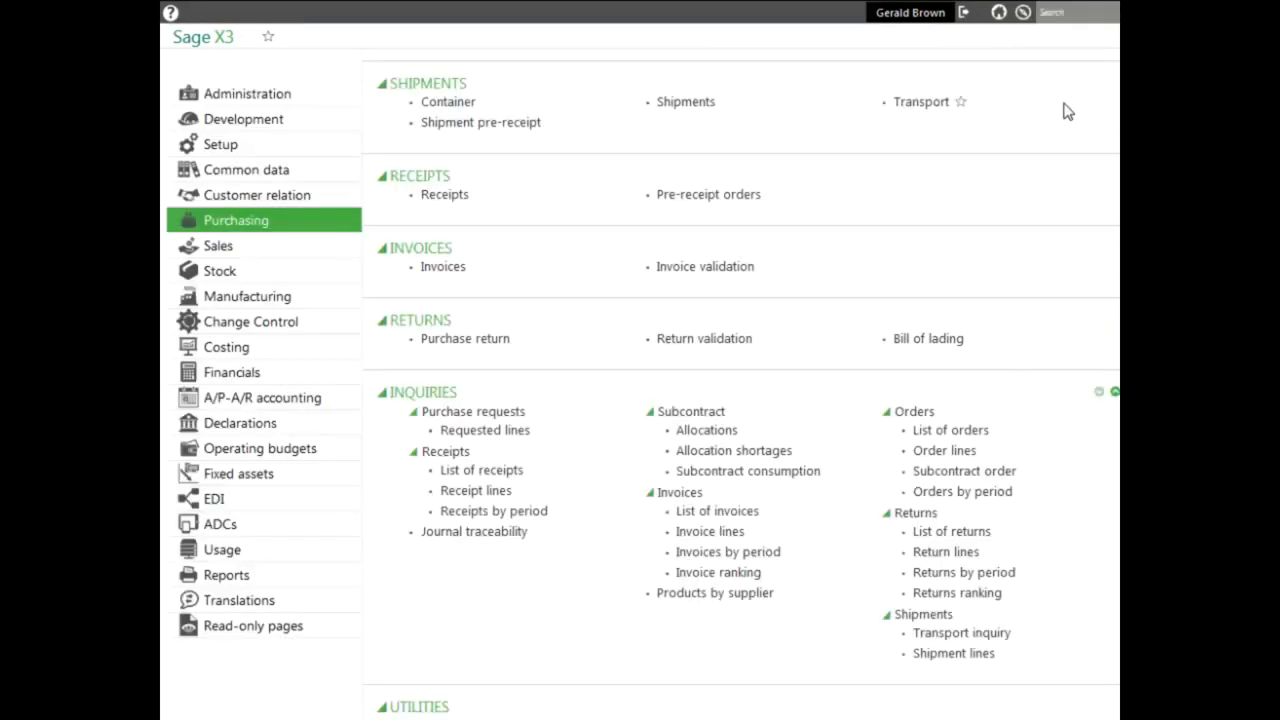